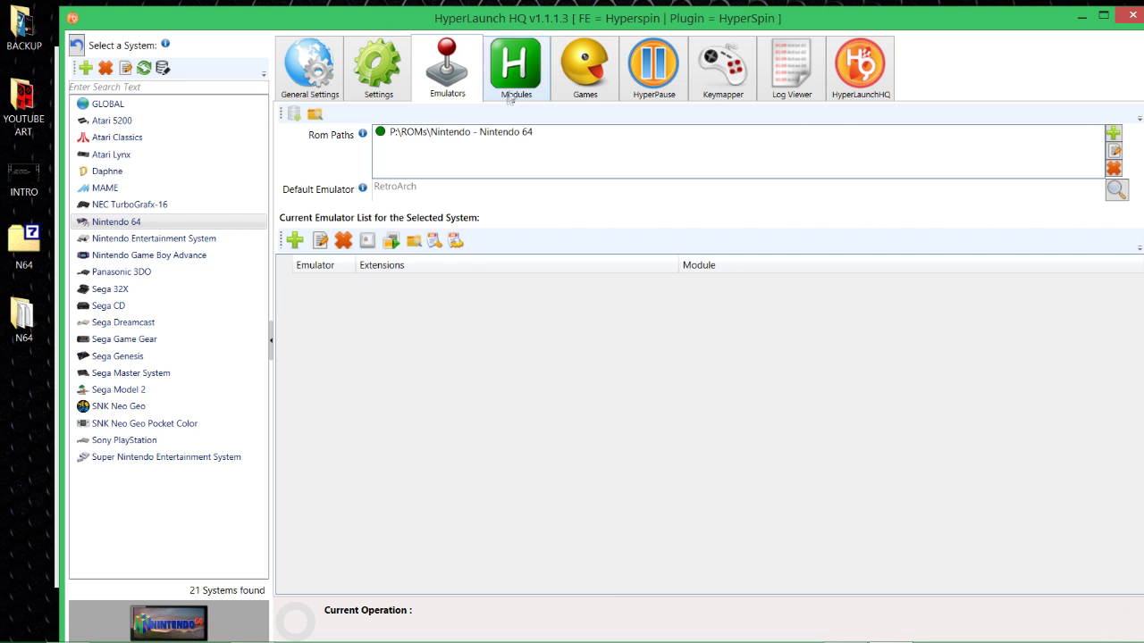
# Step: Set the Nintendo 64 Main Settings option 7z Enabled from use_global to true
pyautogui.click(378, 89)
pyautogui.click(446, 86)
pyautogui.click(393, 78)
pyautogui.click(447, 71)
pyautogui.click(389, 75)
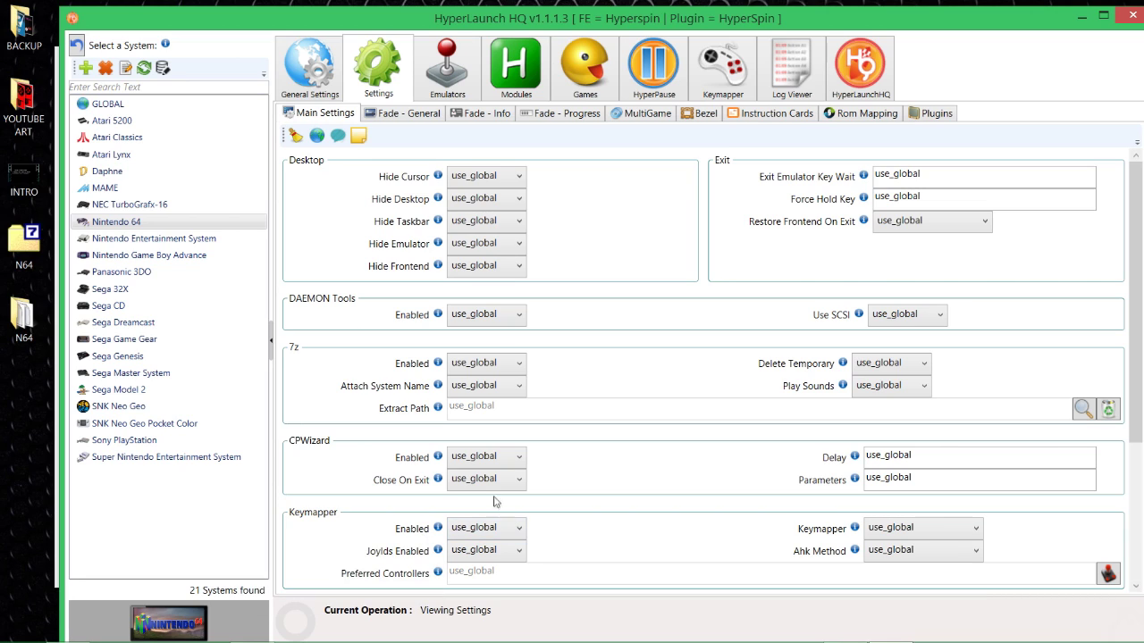
pyautogui.click(504, 368)
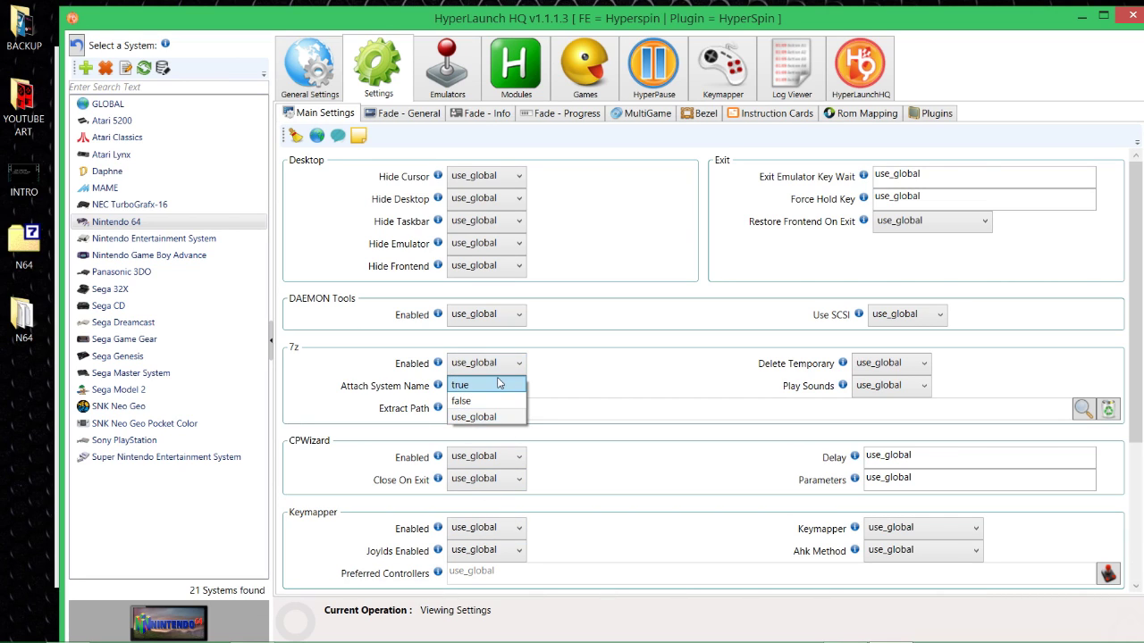
pyautogui.click(505, 385)
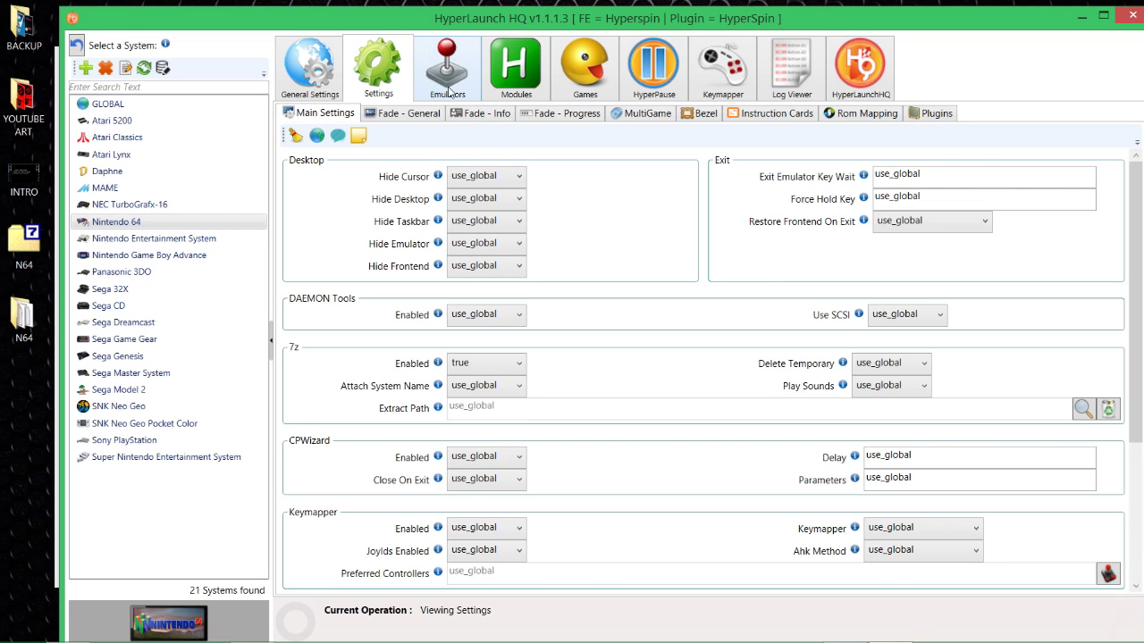
# Step: Set Bezel Enabled to true in the Nintendo 64 Bezel settings
pyautogui.click(706, 114)
pyautogui.click(454, 183)
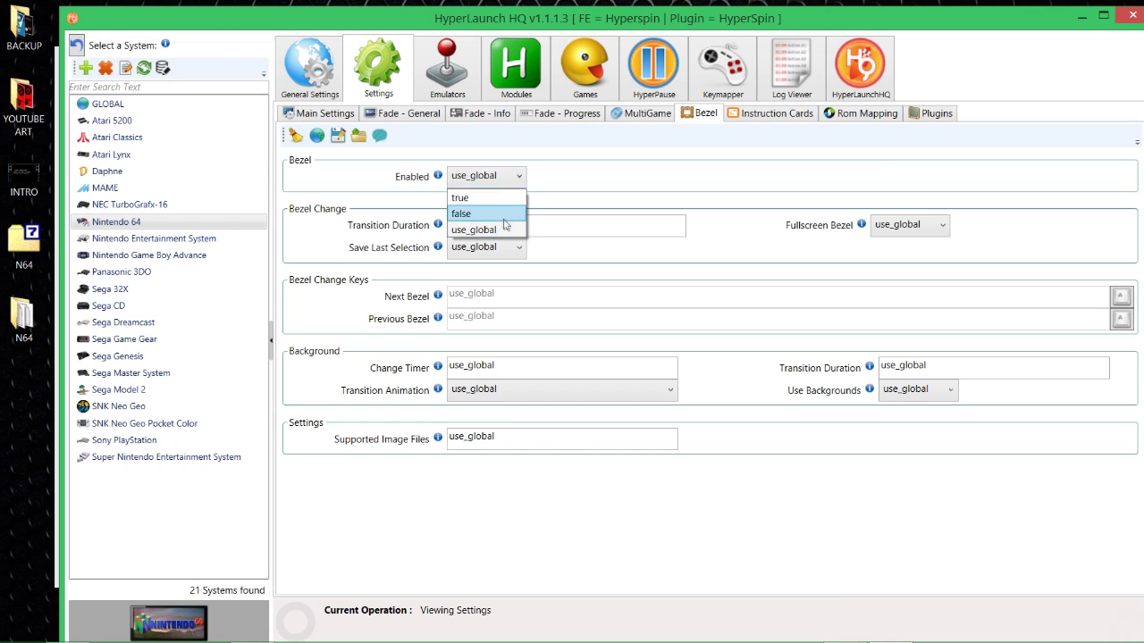
pyautogui.click(492, 194)
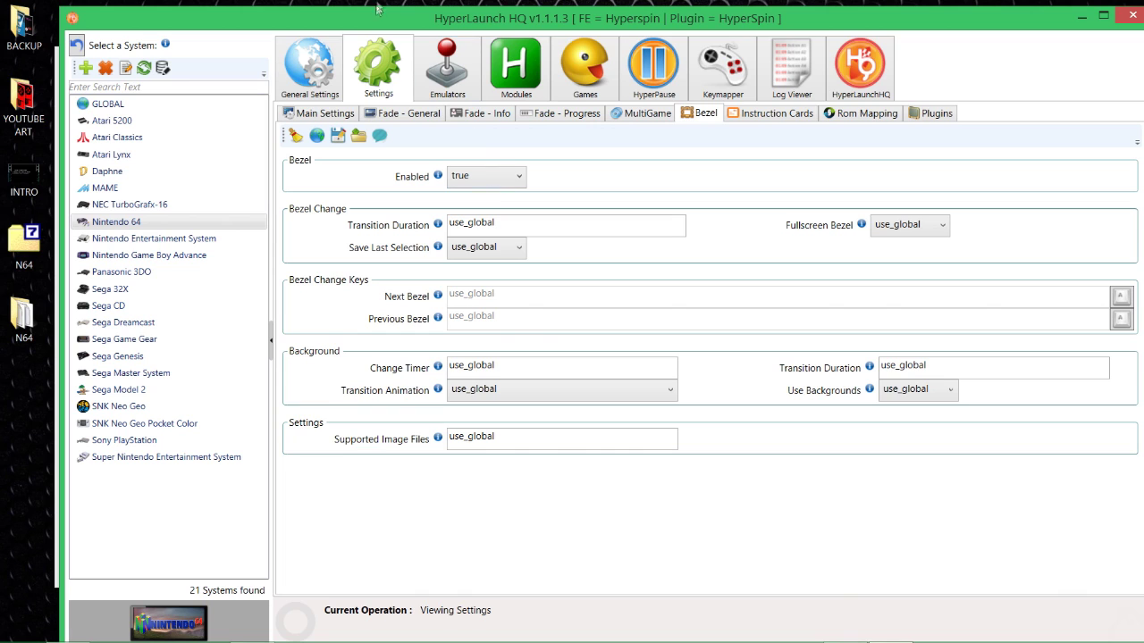
pyautogui.click(393, 113)
pyautogui.click(699, 113)
# Step: Run the System Audit on the Nintendo 64 games list
pyautogui.click(457, 82)
pyautogui.click(521, 86)
pyautogui.click(579, 89)
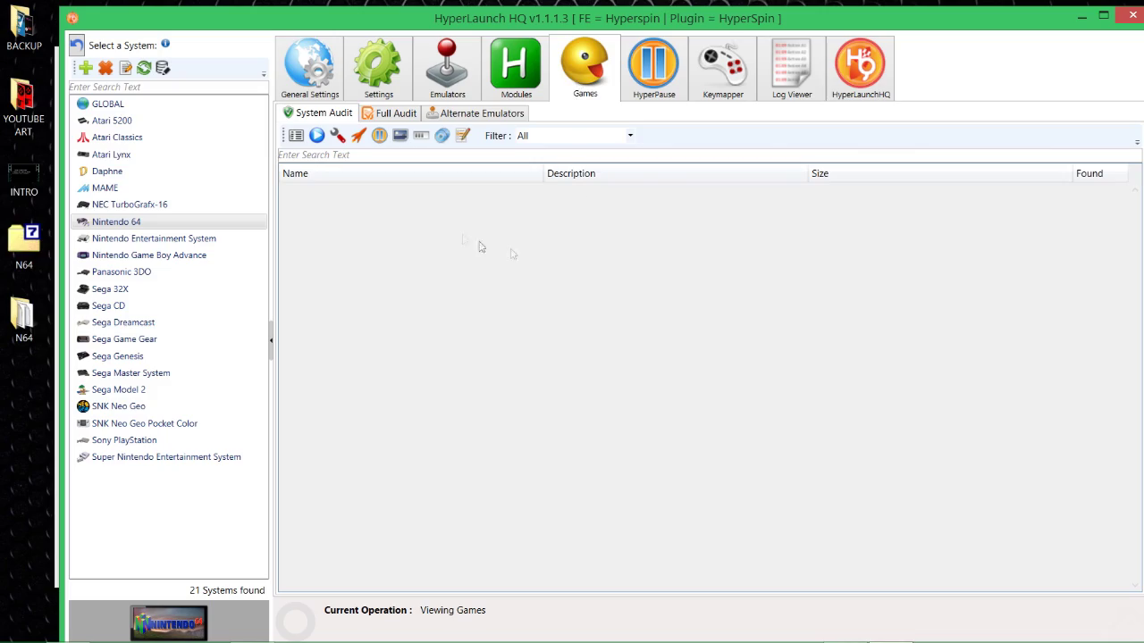
pyautogui.click(317, 135)
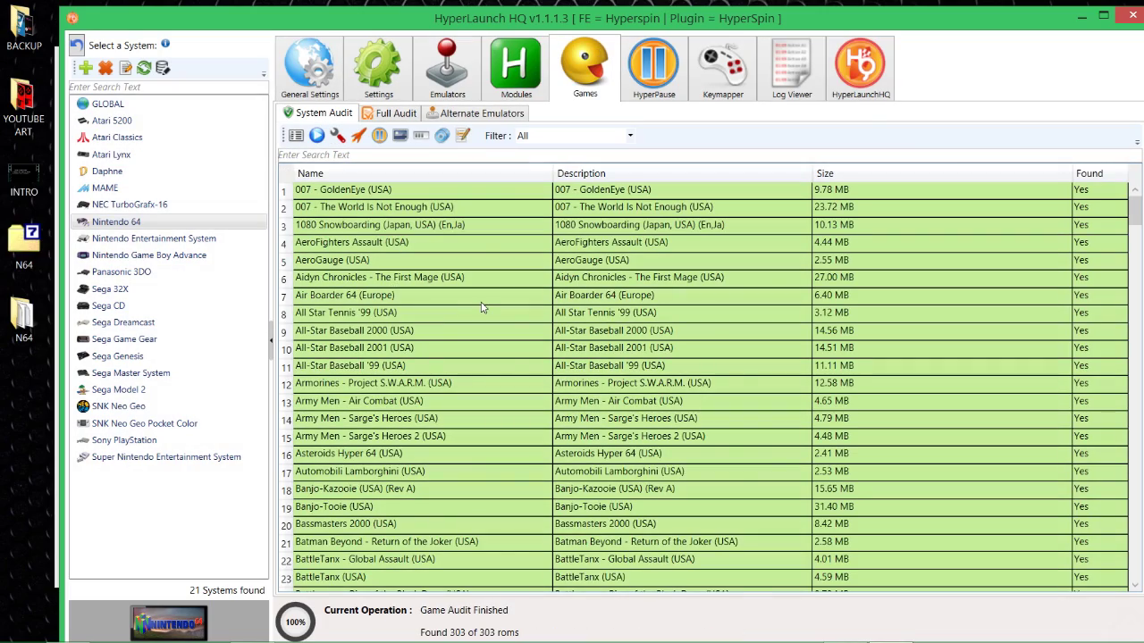
# Step: Review the audit results (303 of 303 ROMs found) and return to the Bezel settings
pyautogui.scroll(-20, 482, 304)
pyautogui.scroll(20, 486, 301)
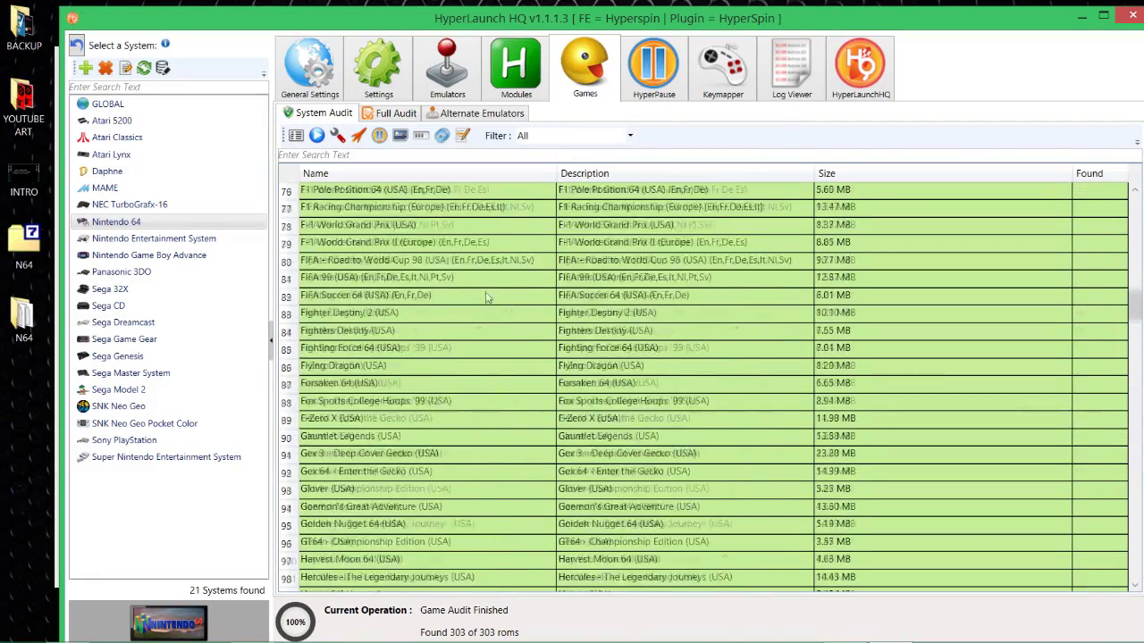
pyautogui.scroll(-20, 487, 298)
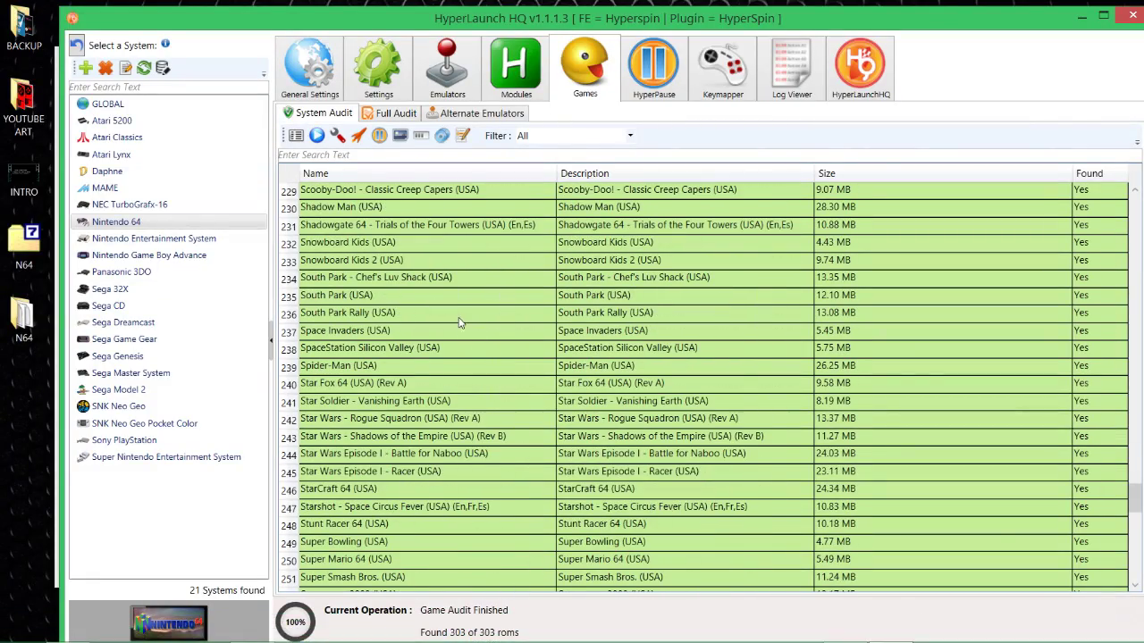
pyautogui.scroll(-20, 458, 323)
pyautogui.scroll(20, 468, 354)
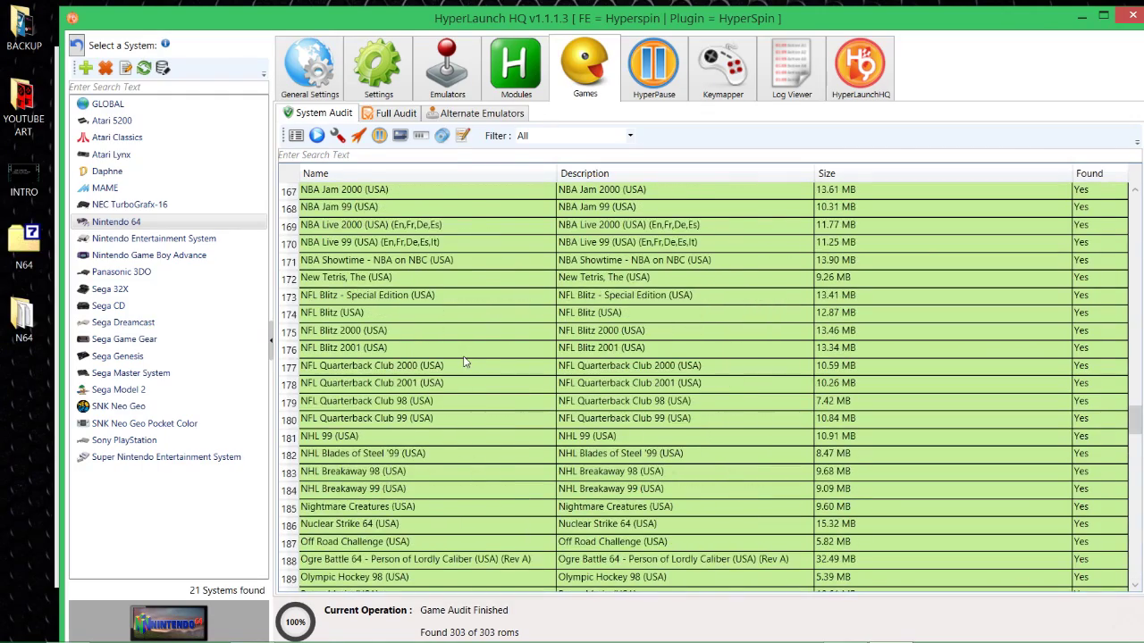
pyautogui.scroll(20, 463, 362)
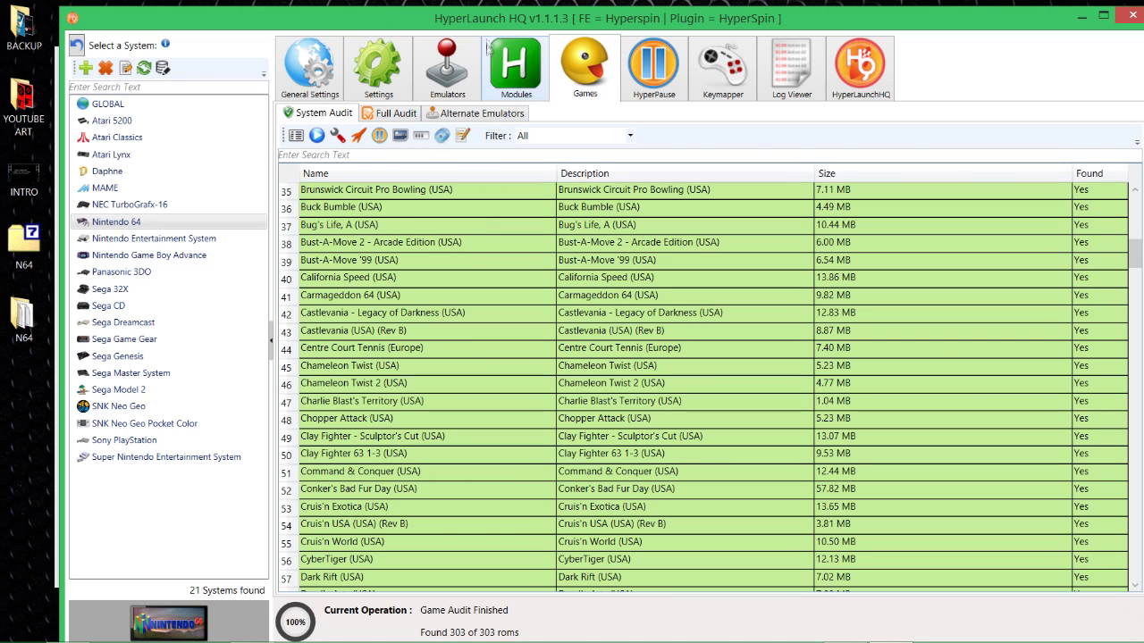
pyautogui.moveTo(480, 20); pyautogui.dragTo(478, 15)
pyautogui.click(381, 80)
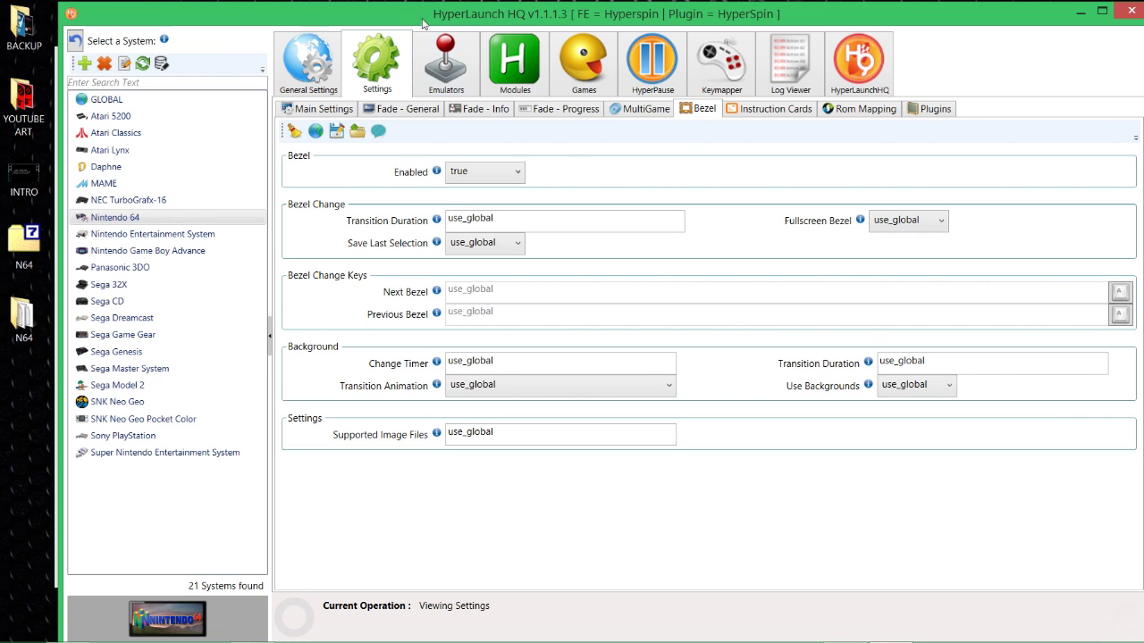
# Step: Set Fade Progress Animation Type to image and Show 7z Progress to false
pyautogui.click(391, 111)
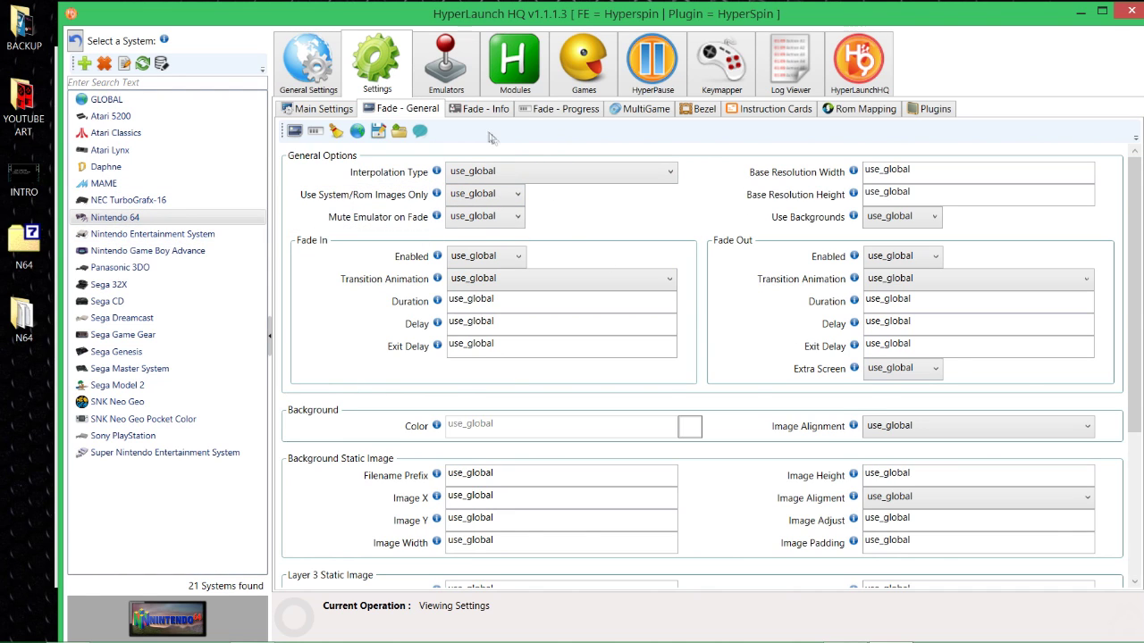
pyautogui.click(547, 109)
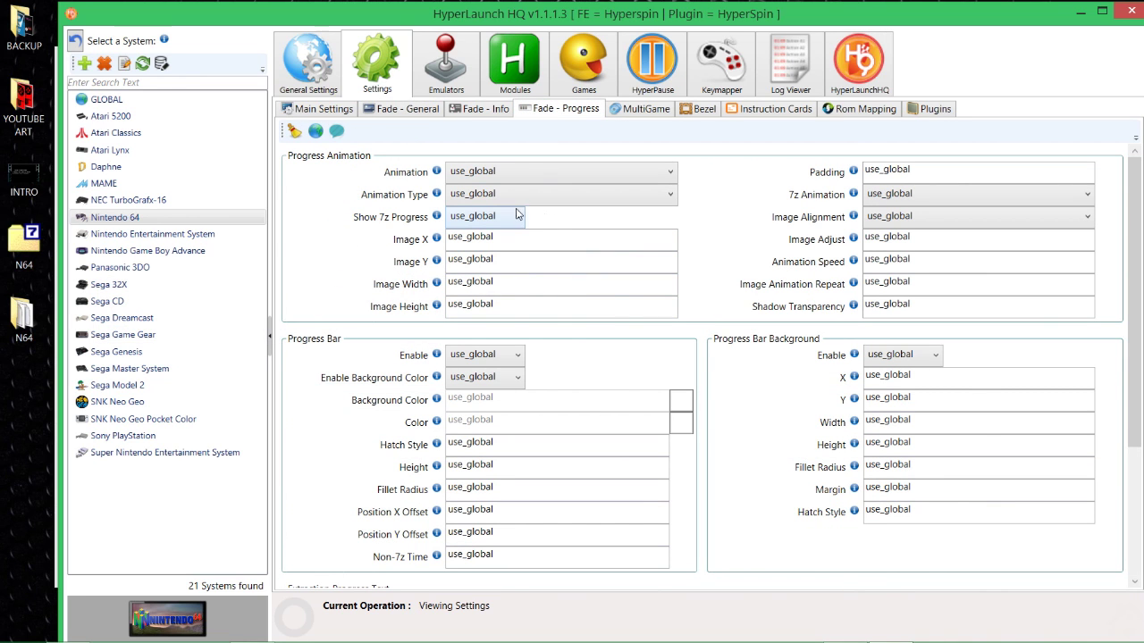
pyautogui.click(492, 197)
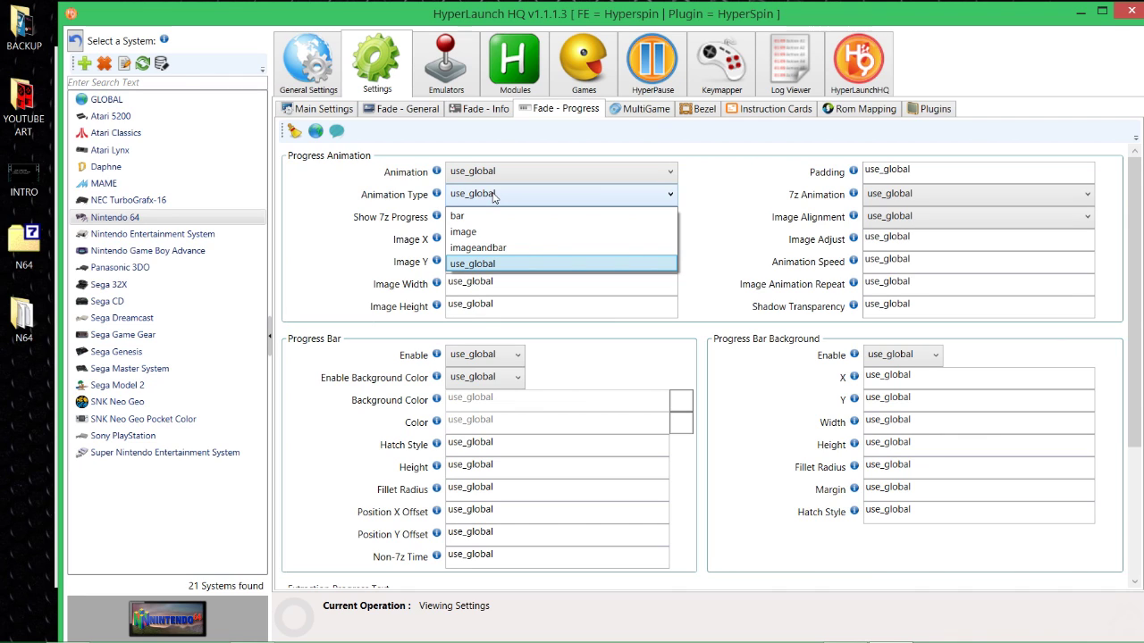
pyautogui.click(479, 231)
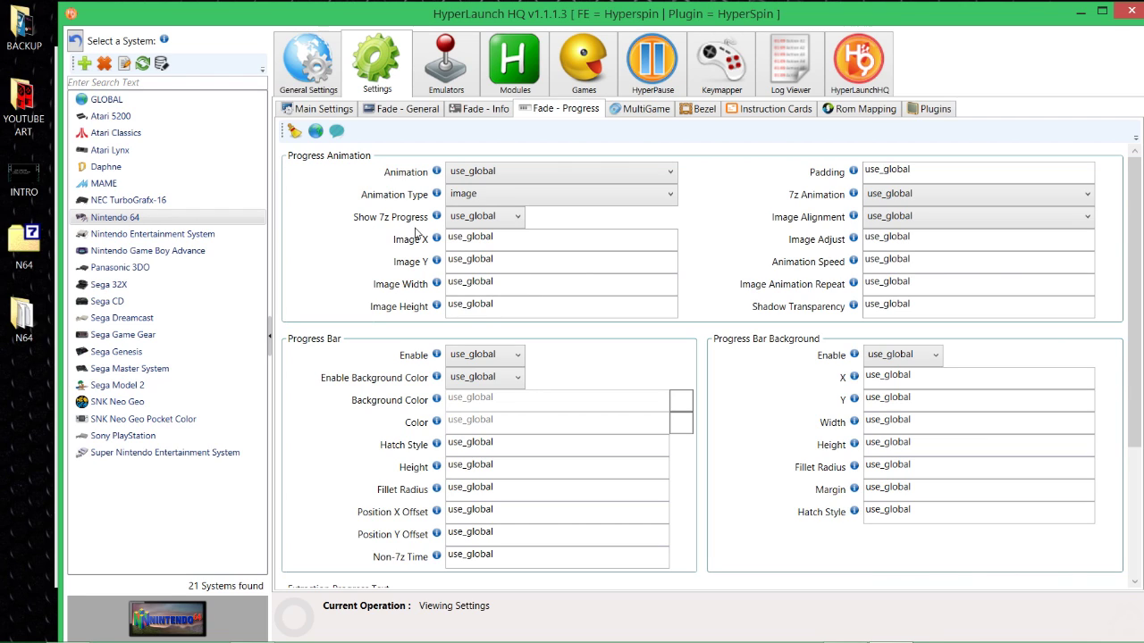
pyautogui.click(484, 219)
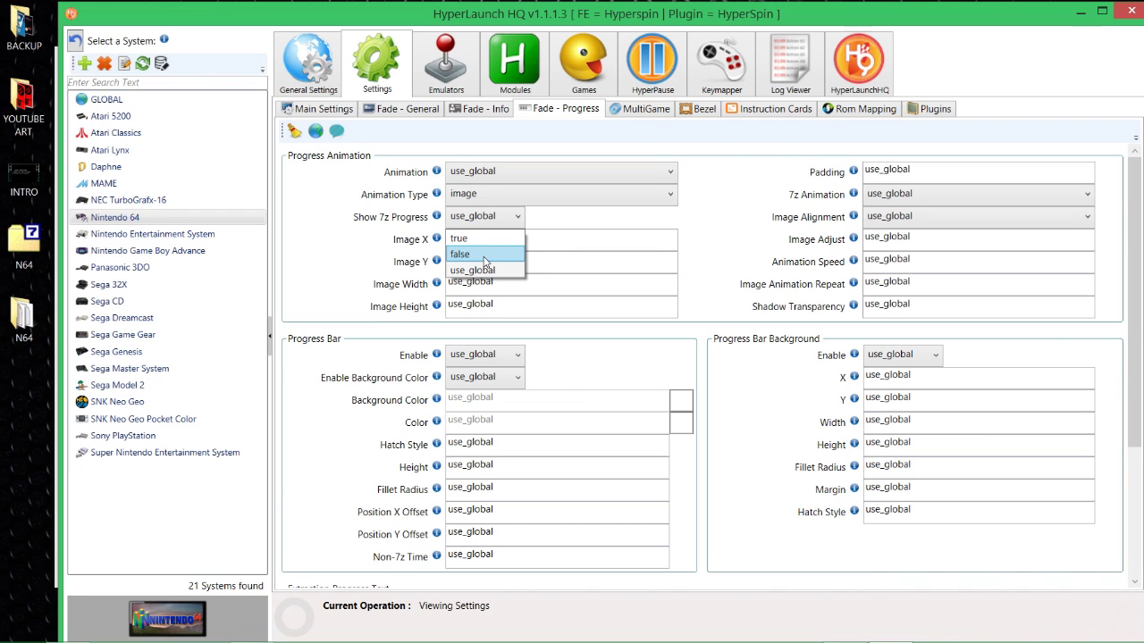
pyautogui.click(487, 258)
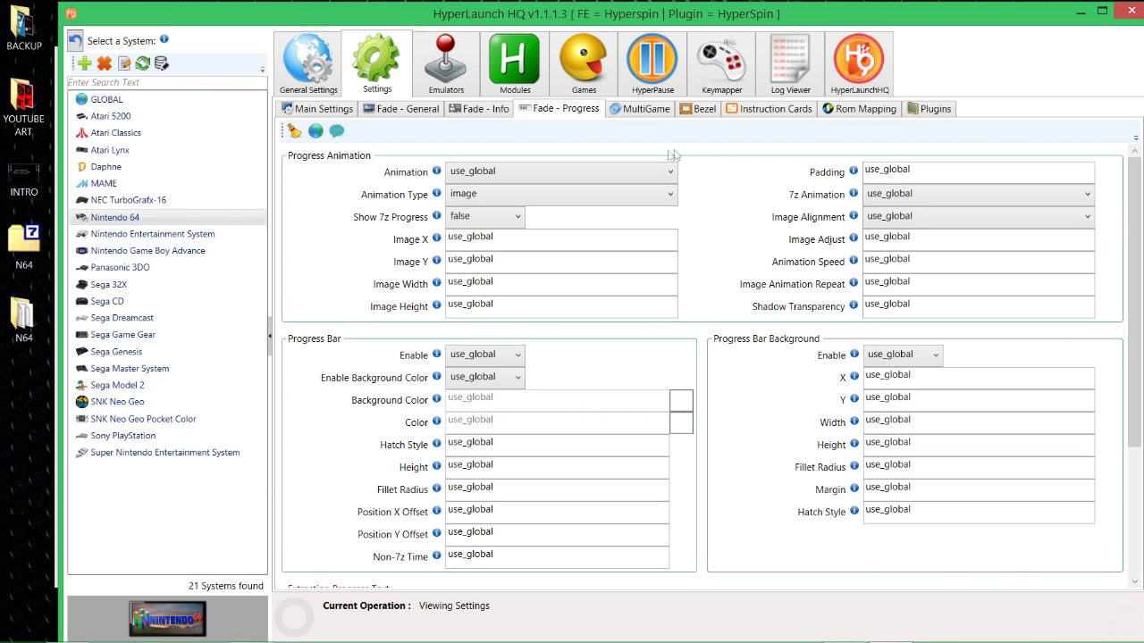
pyautogui.click(373, 111)
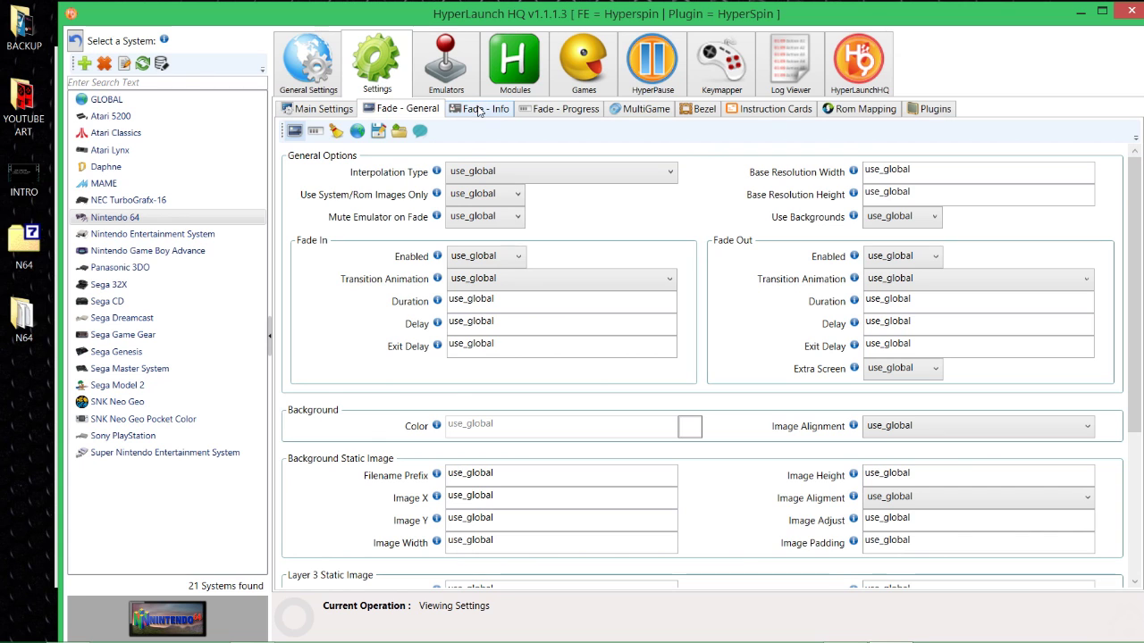
pyautogui.click(433, 78)
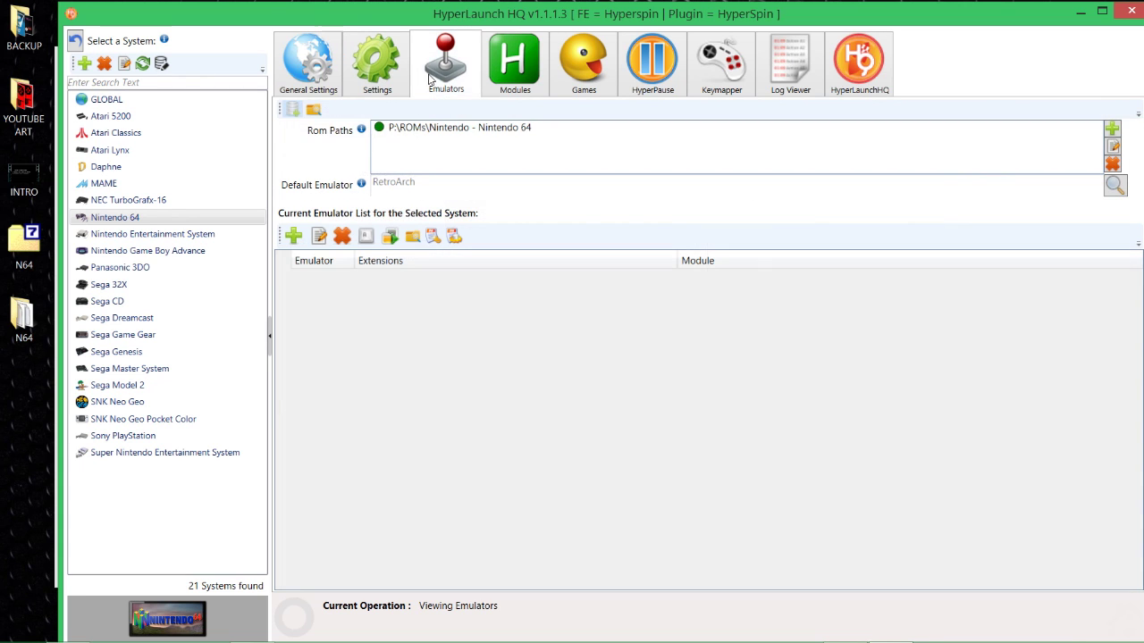
# Step: Rebuild the Nintendo 64 game list and launch Donkey Kong 64 (USA)
pyautogui.click(530, 92)
pyautogui.click(563, 98)
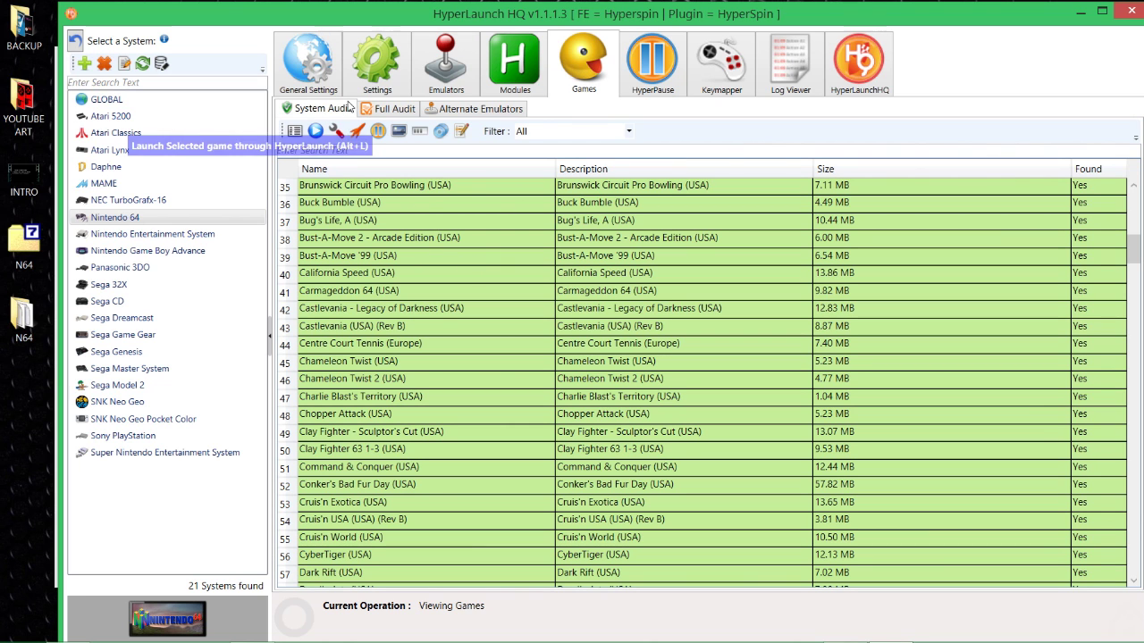
pyautogui.click(316, 130)
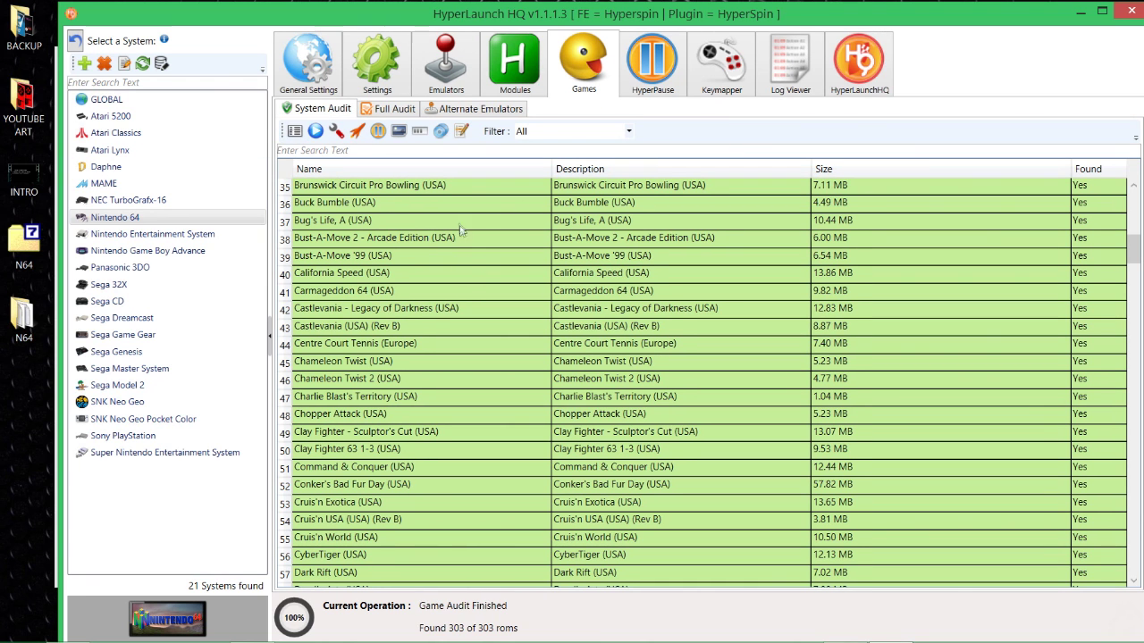
pyautogui.scroll(-6, 465, 509)
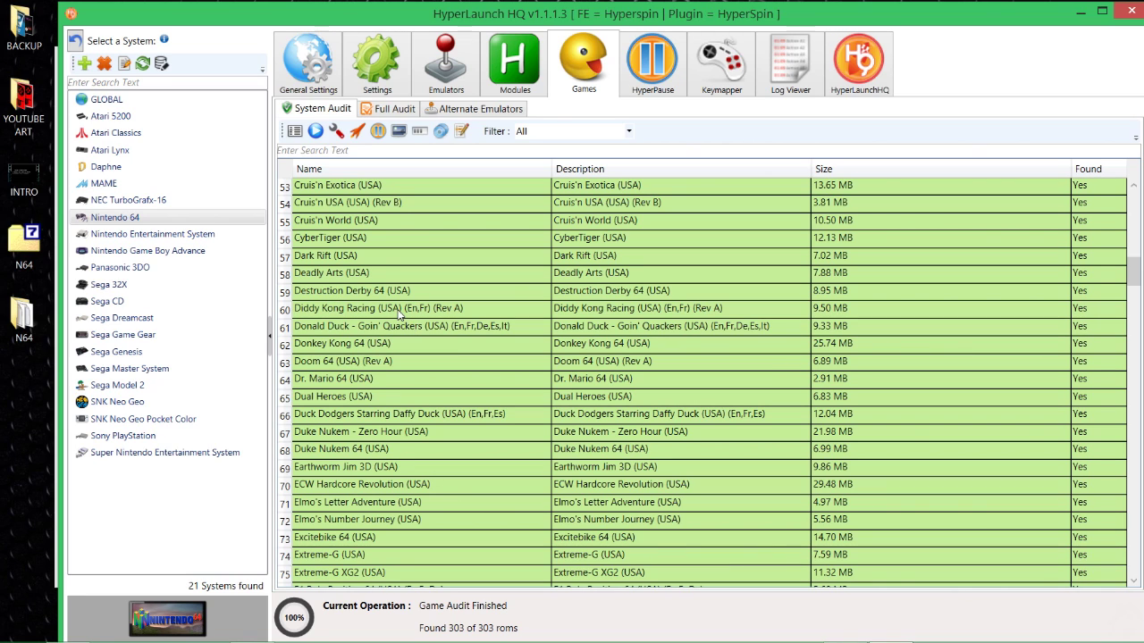
pyautogui.click(366, 345)
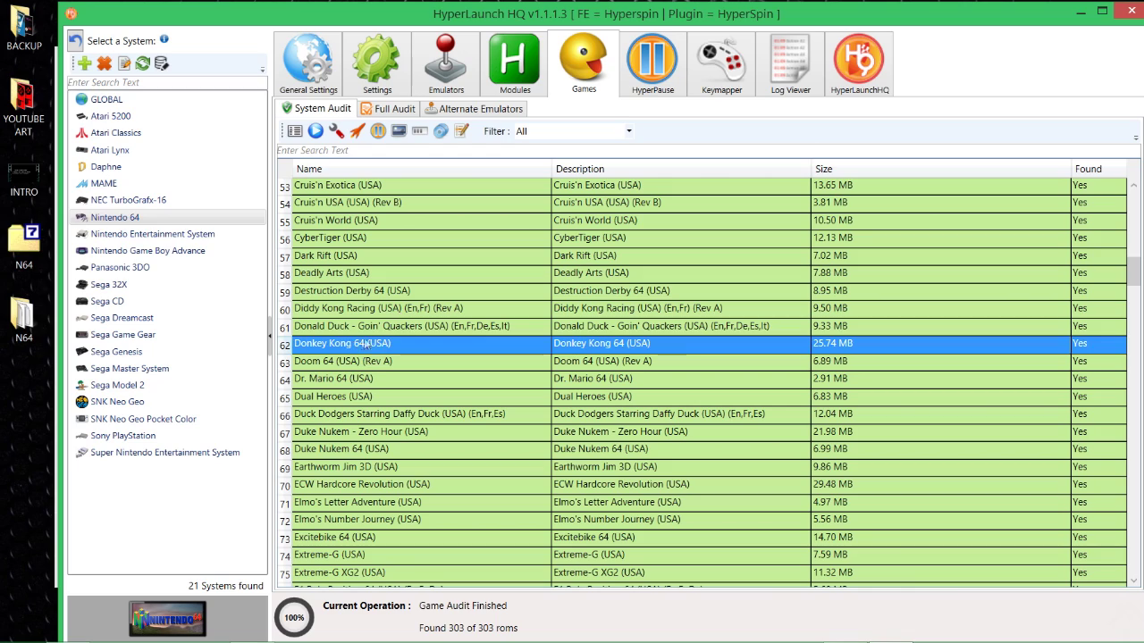
pyautogui.click(358, 131)
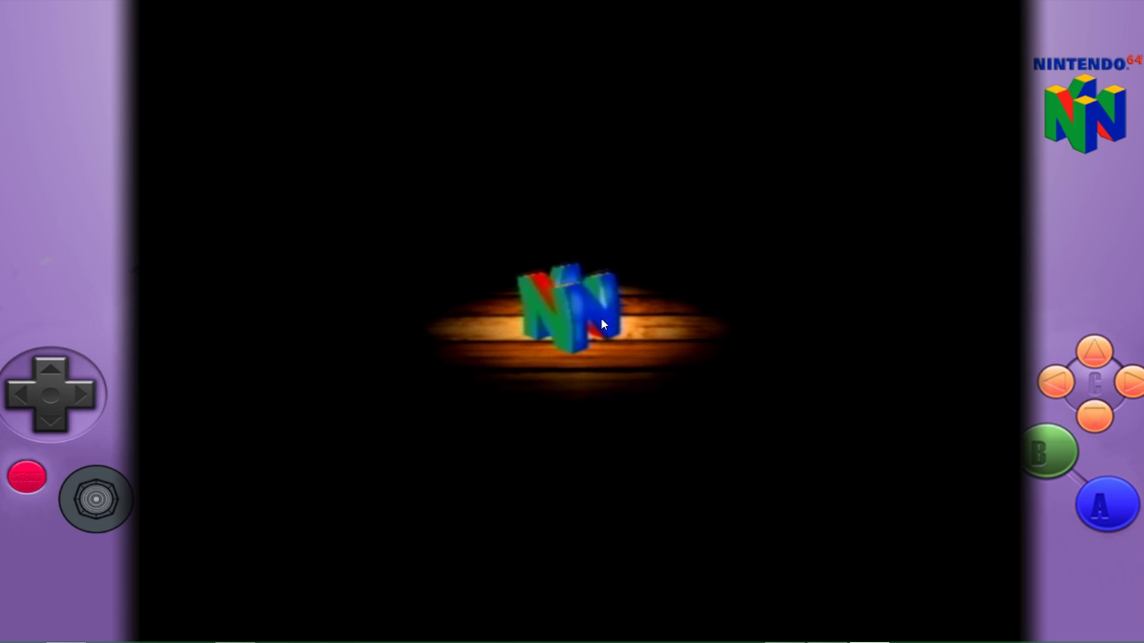
# Step: Bring up the RetroArch menu with F1 once Donkey Kong 64 has booted
pyautogui.press('F1')
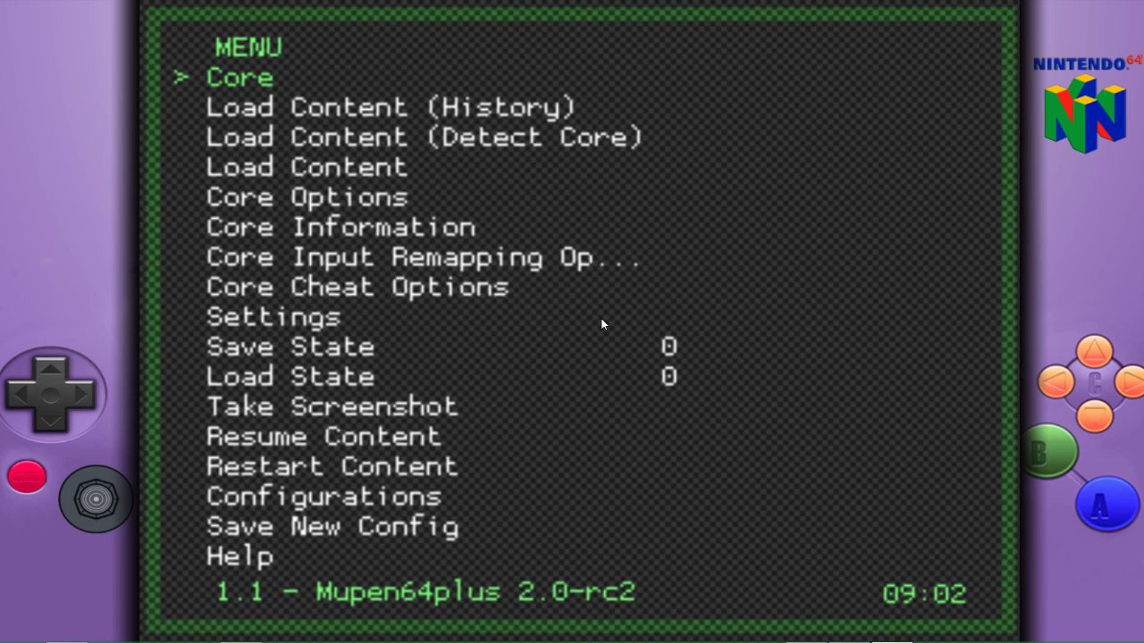
# Step: Navigate the RetroArch menu into Settings and then Video Options
pyautogui.press('Down')
pyautogui.press('Down')
pyautogui.press('Down')
pyautogui.press('Down')
pyautogui.press('Down')
pyautogui.press('Down')
pyautogui.press('Down')
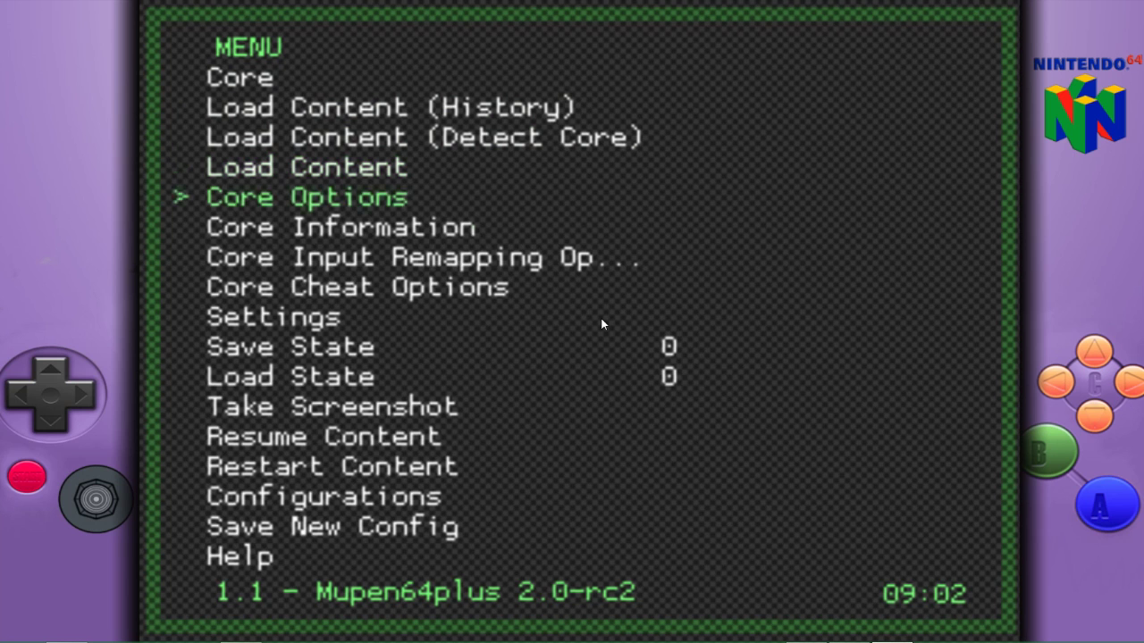
pyautogui.press('Up')
pyautogui.press('Down')
pyautogui.press('Up')
pyautogui.press('Up')
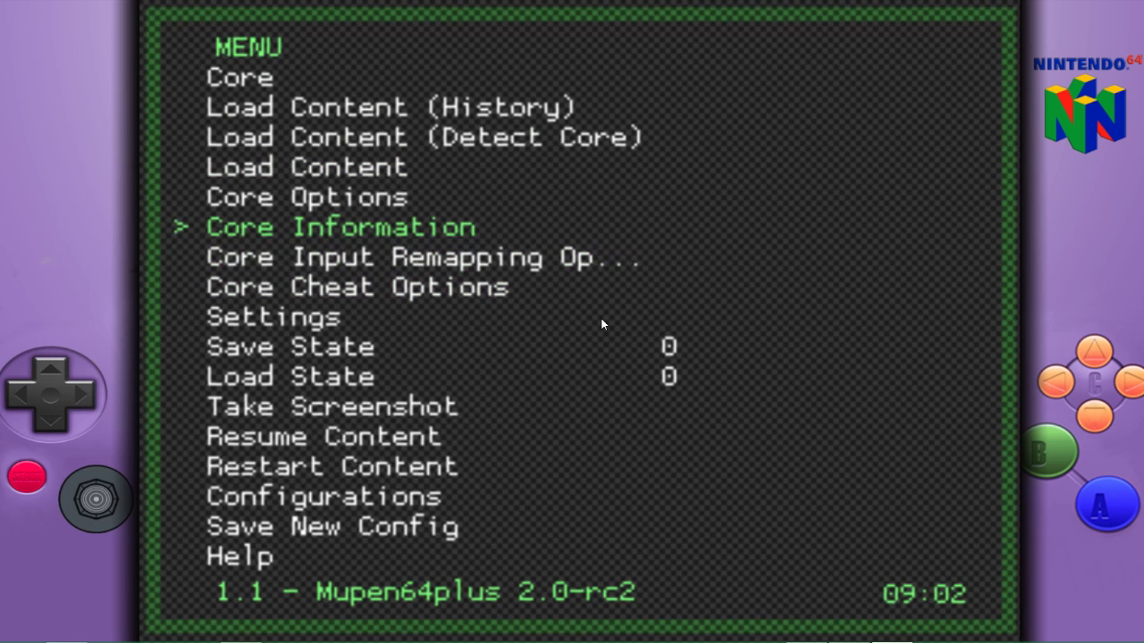
pyautogui.press('Down')
pyautogui.press('Down')
pyautogui.press('Down')
pyautogui.press('Down')
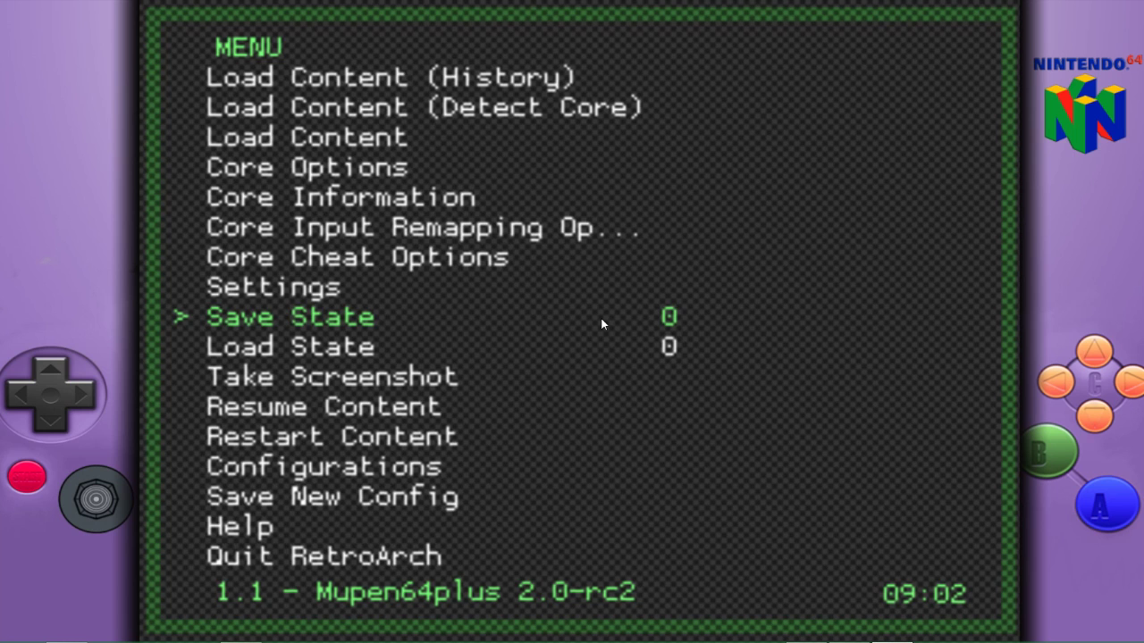
pyautogui.press('Up')
pyautogui.press('Down')
pyautogui.press('Up')
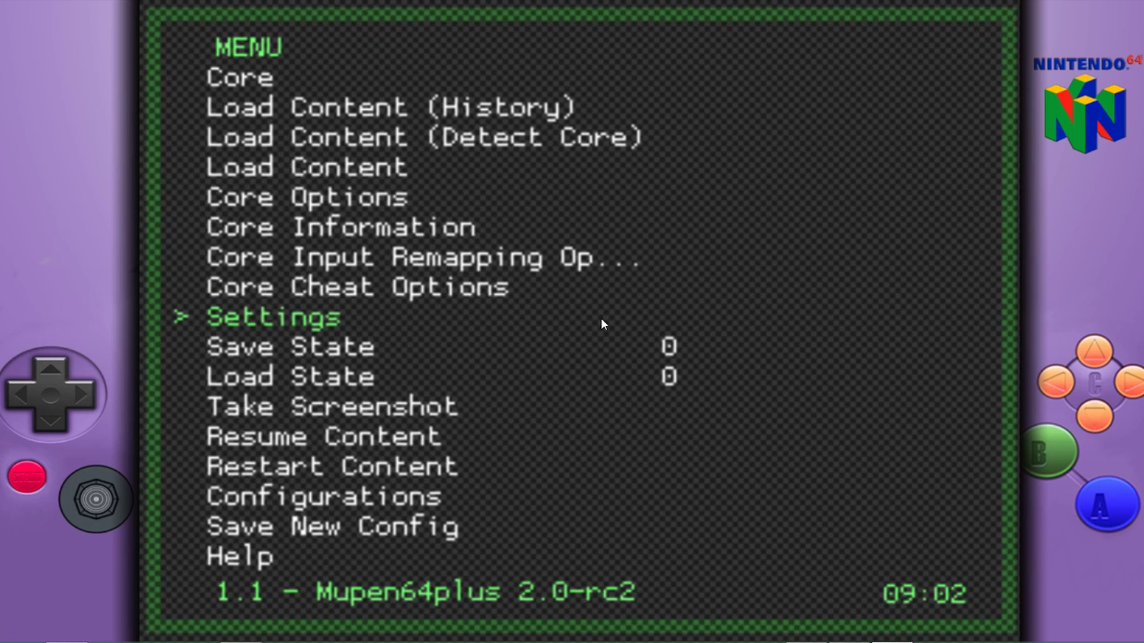
pyautogui.press('Return')
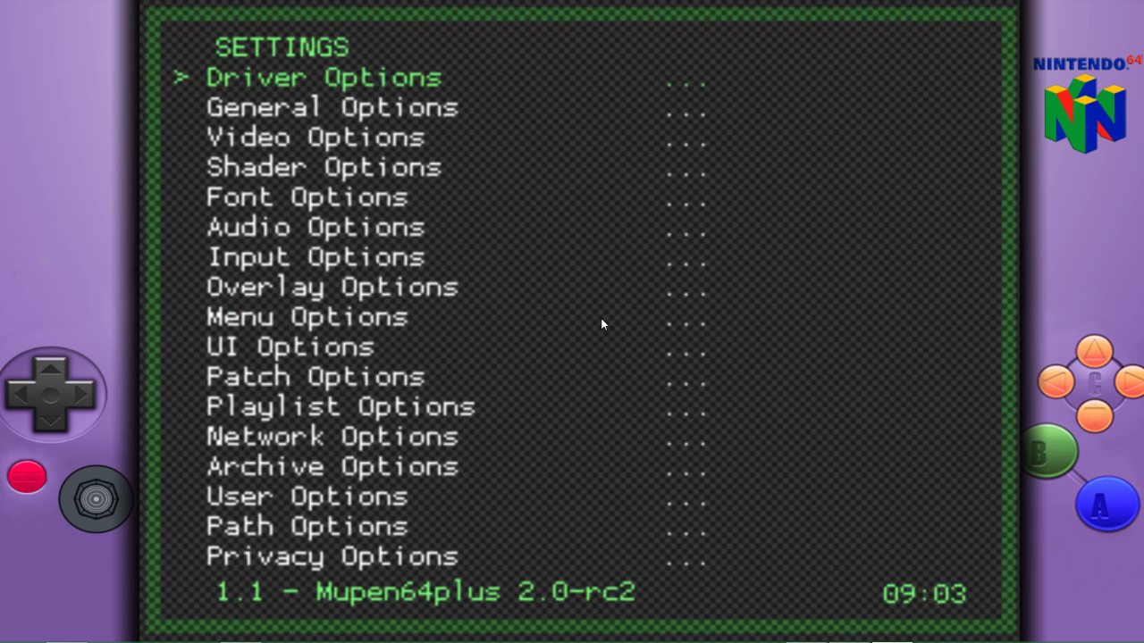
pyautogui.press('Down')
pyautogui.press('Down')
pyautogui.press('Down')
pyautogui.press('Up')
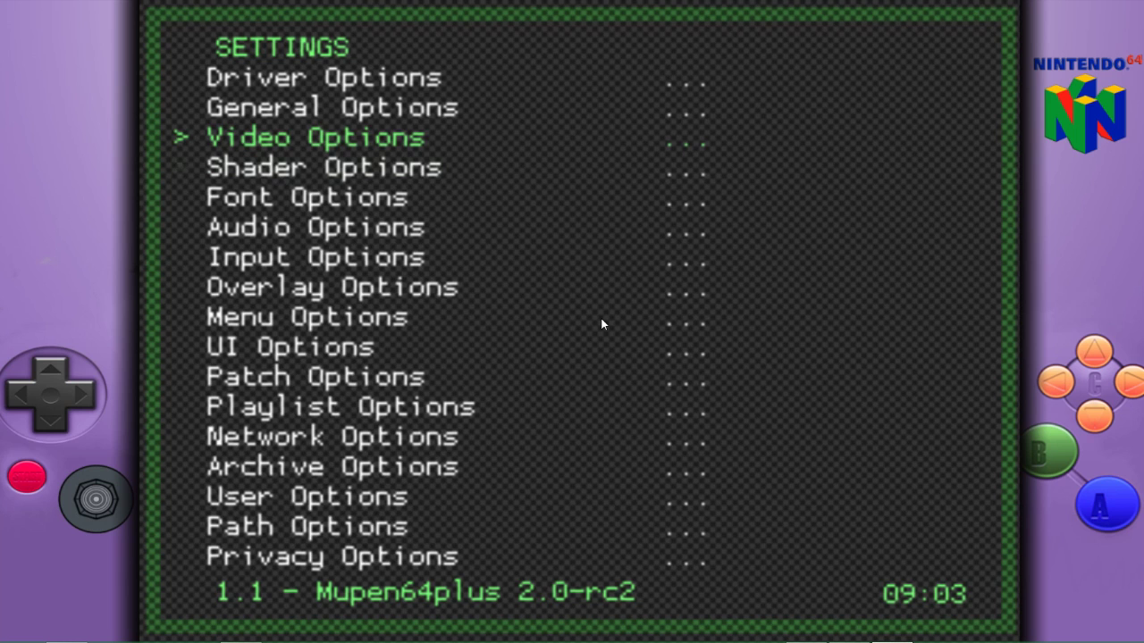
pyautogui.press('Return')
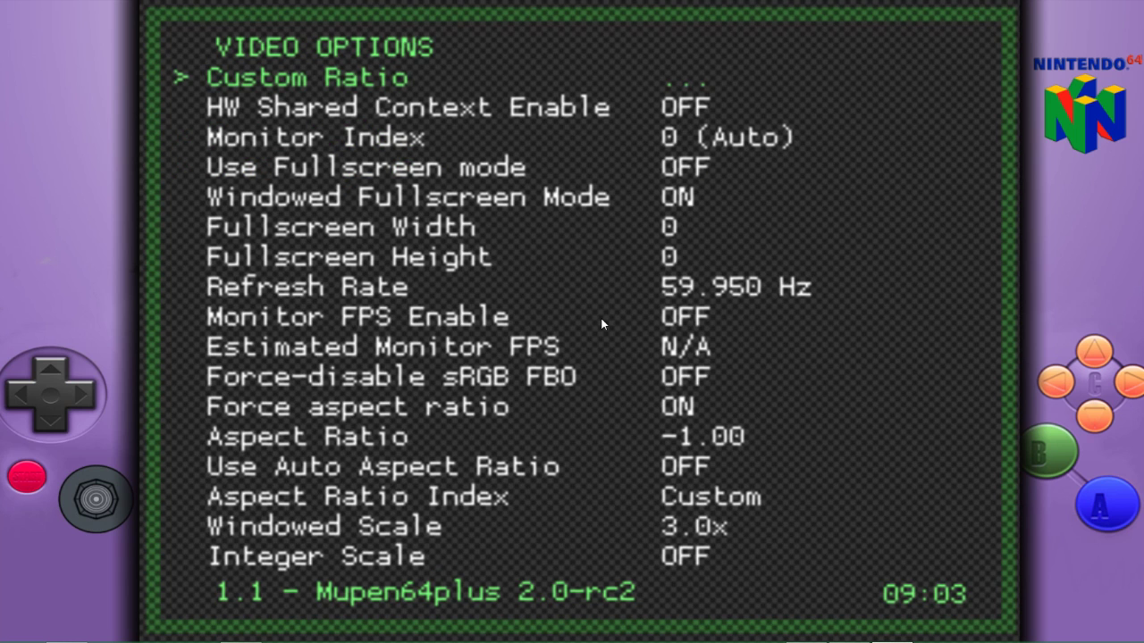
# Step: Adjust the Custom Ratio viewport: upper-left corner to x 52, slightly narrower width, height 816
pyautogui.press('Return')
pyautogui.press('Right')
pyautogui.press('Right')
pyautogui.press('Right')
pyautogui.press('Right')
pyautogui.press('Left')
pyautogui.press('Left')
pyautogui.press('Left')
pyautogui.press('Right')
pyautogui.press('Right')
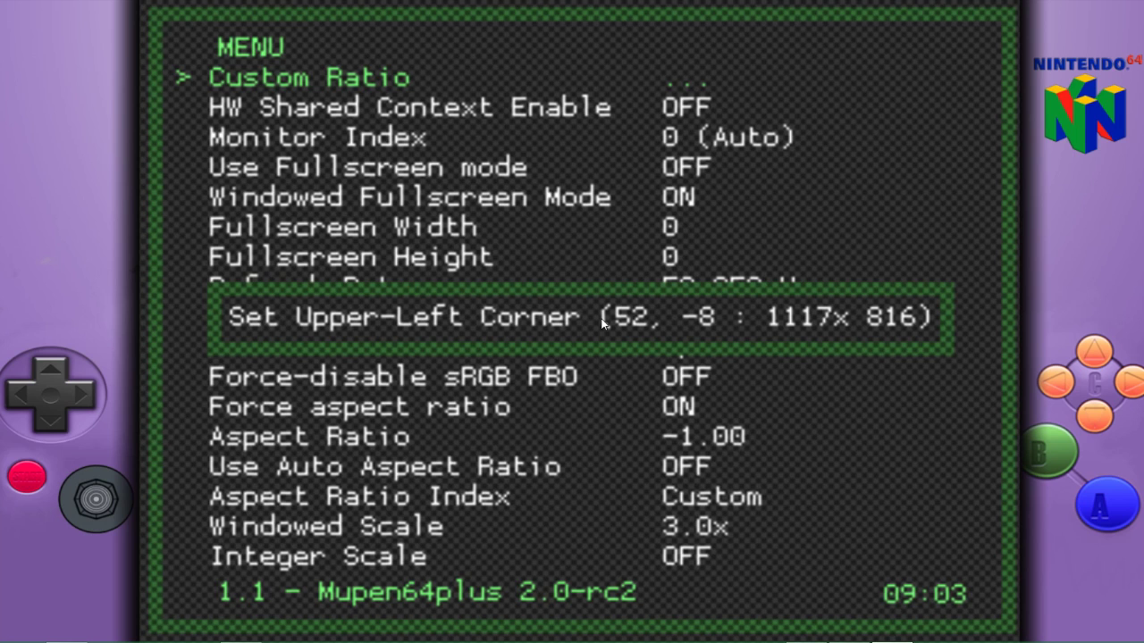
pyautogui.press('Return')
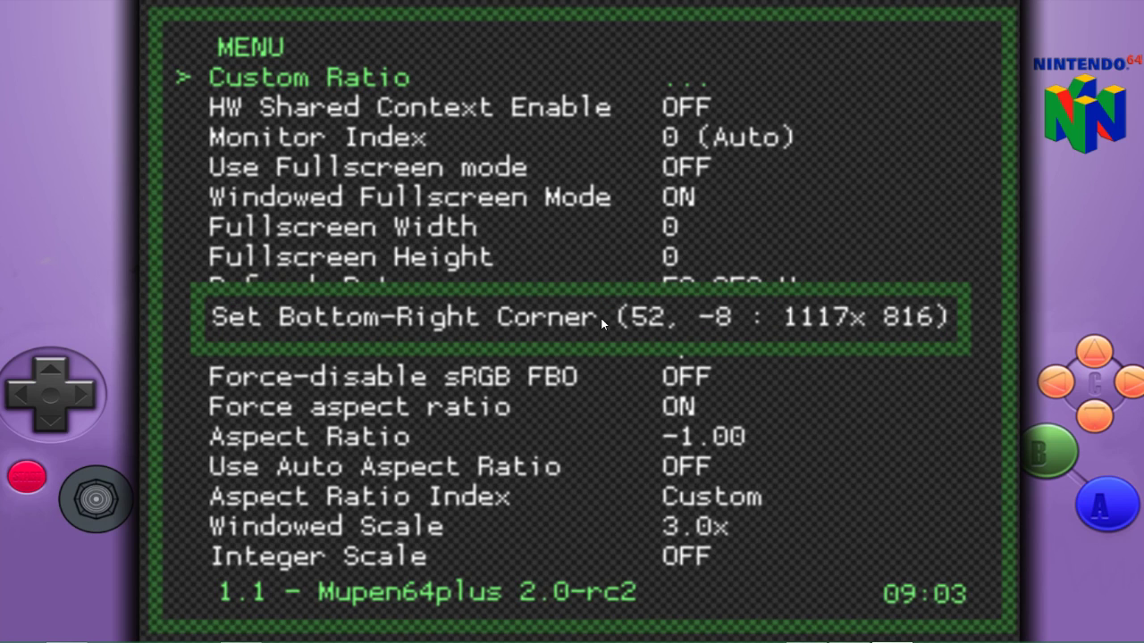
pyautogui.press('Right')
pyautogui.press('Right')
pyautogui.press('Left')
pyautogui.press('Left')
pyautogui.press('Left')
pyautogui.press('Left')
pyautogui.press('Left')
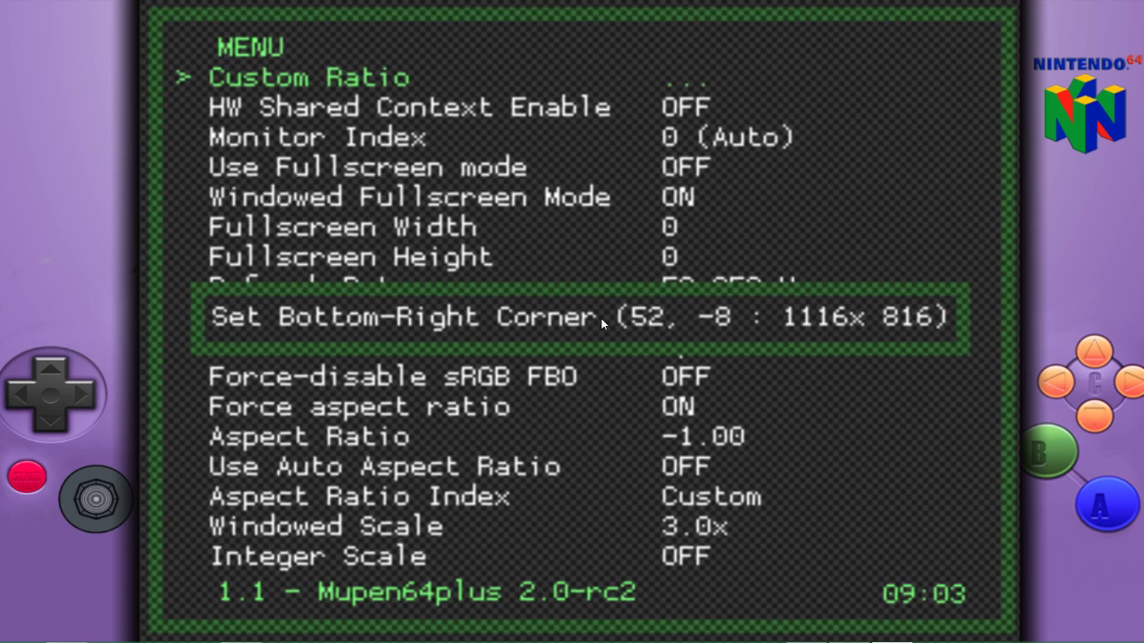
pyautogui.press('Down')
pyautogui.press('Up')
pyautogui.press('Return')
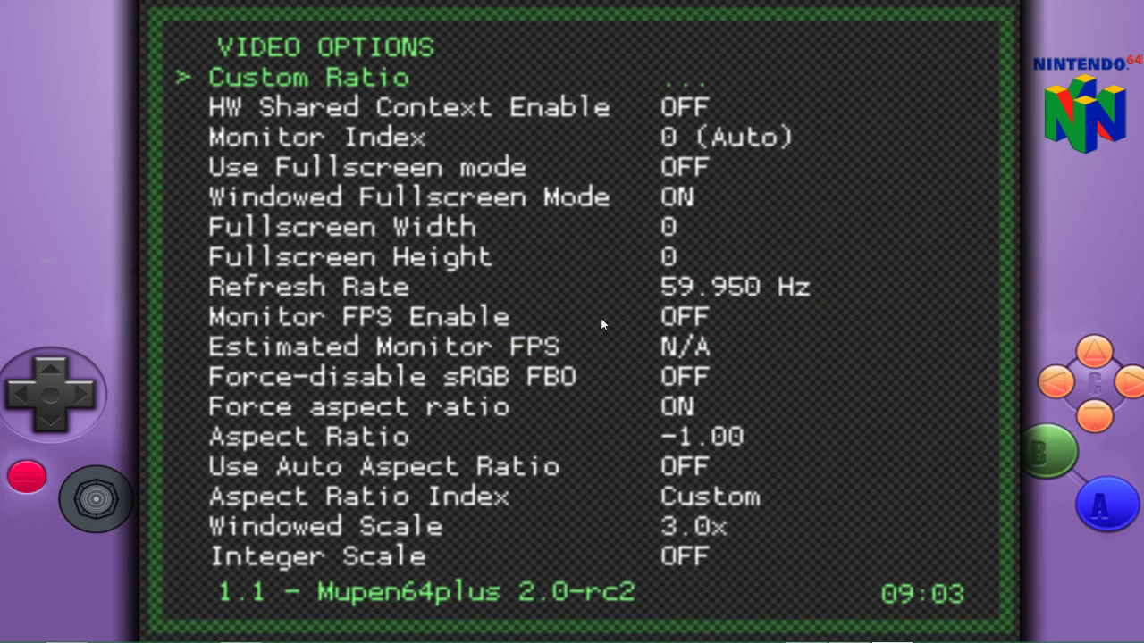
# Step: Browse the Input Options down to User 1 Device Type, then back out
pyautogui.press('Down')
pyautogui.press('Down')
pyautogui.press('Down')
pyautogui.press('Down')
pyautogui.press('Down')
pyautogui.press('Down')
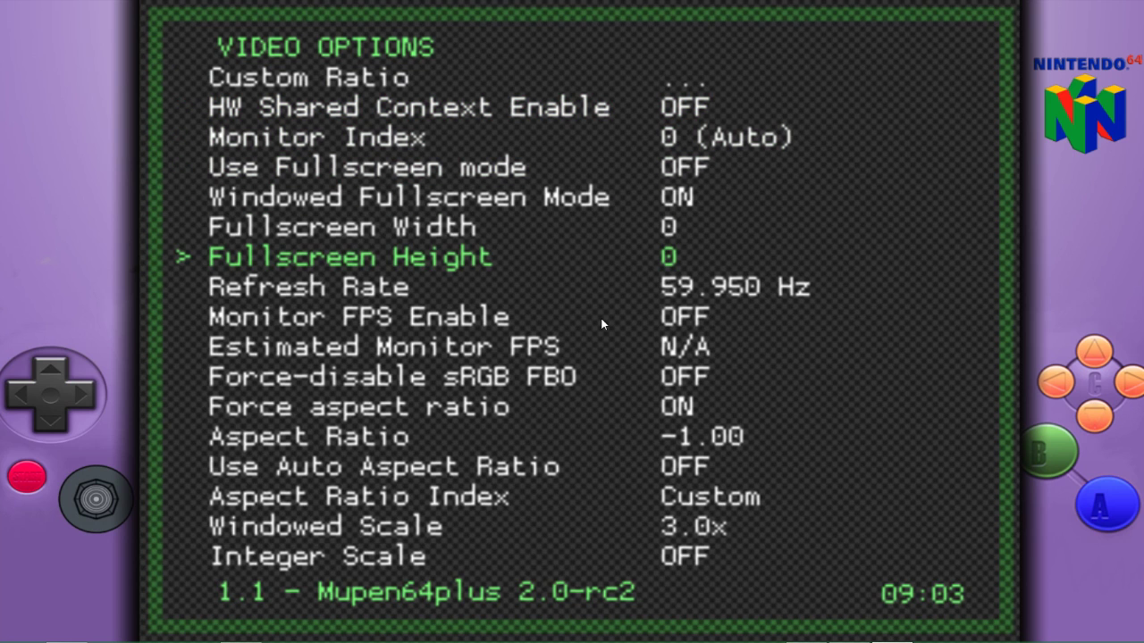
pyautogui.press('BackSpace')
pyautogui.press('Down')
pyautogui.press('Down')
pyautogui.press('Down')
pyautogui.press('Down')
pyautogui.press('Down')
pyautogui.press('Up')
pyautogui.press('Return')
pyautogui.press('Down')
pyautogui.press('Down')
pyautogui.press('Down')
pyautogui.press('Down')
pyautogui.press('Down')
pyautogui.press('Down')
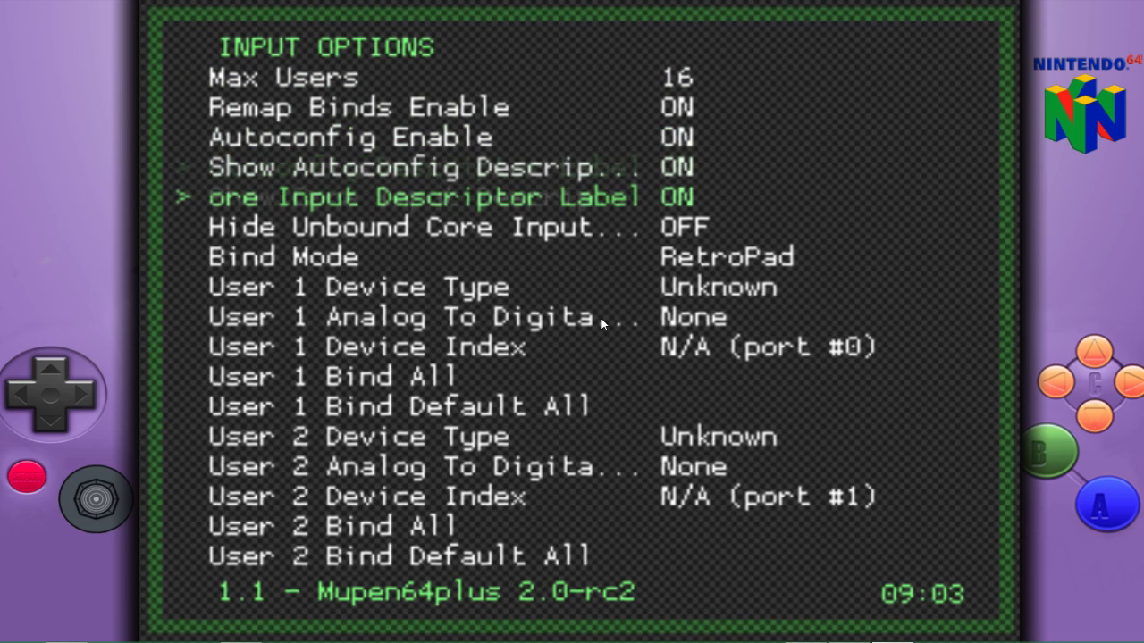
pyautogui.press('Up')
pyautogui.press('Up')
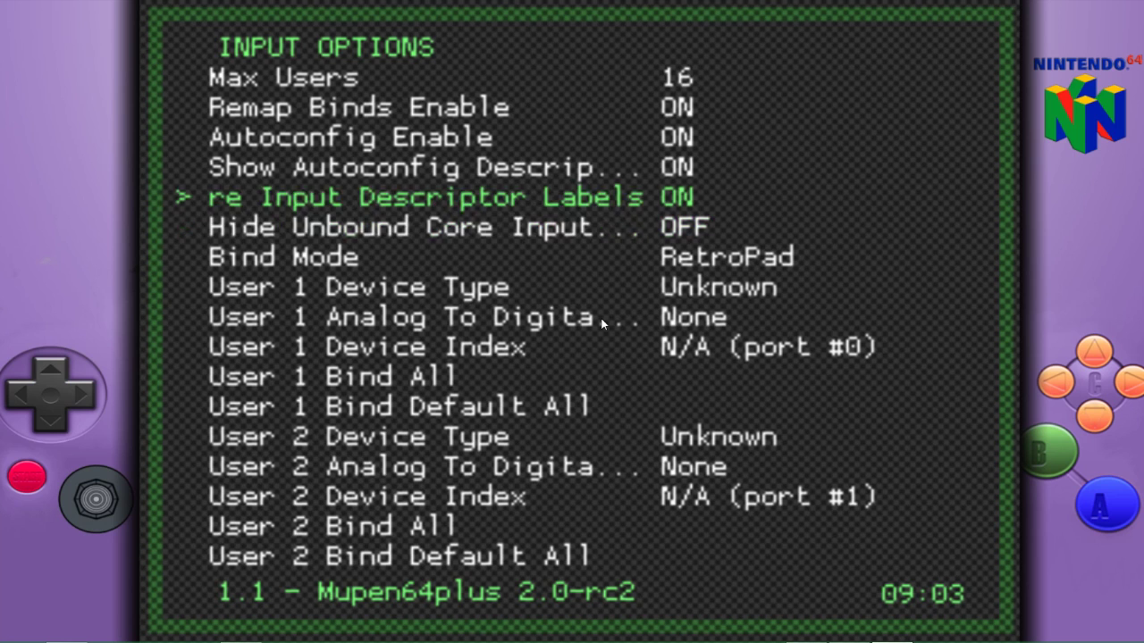
pyautogui.press('Down')
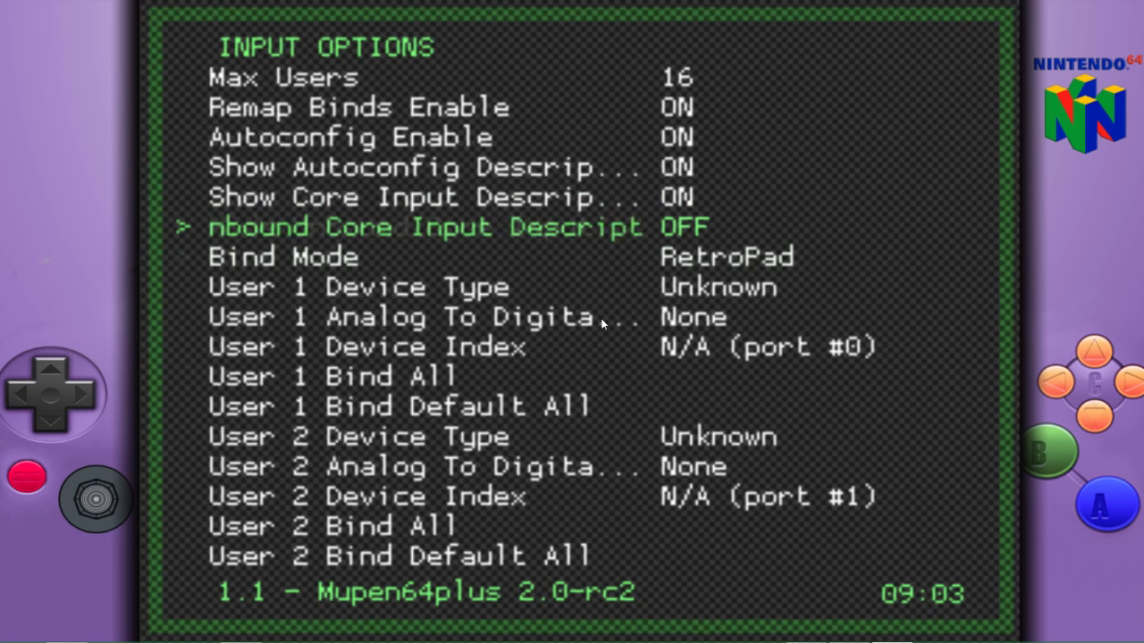
pyautogui.press('Down')
pyautogui.press('Down')
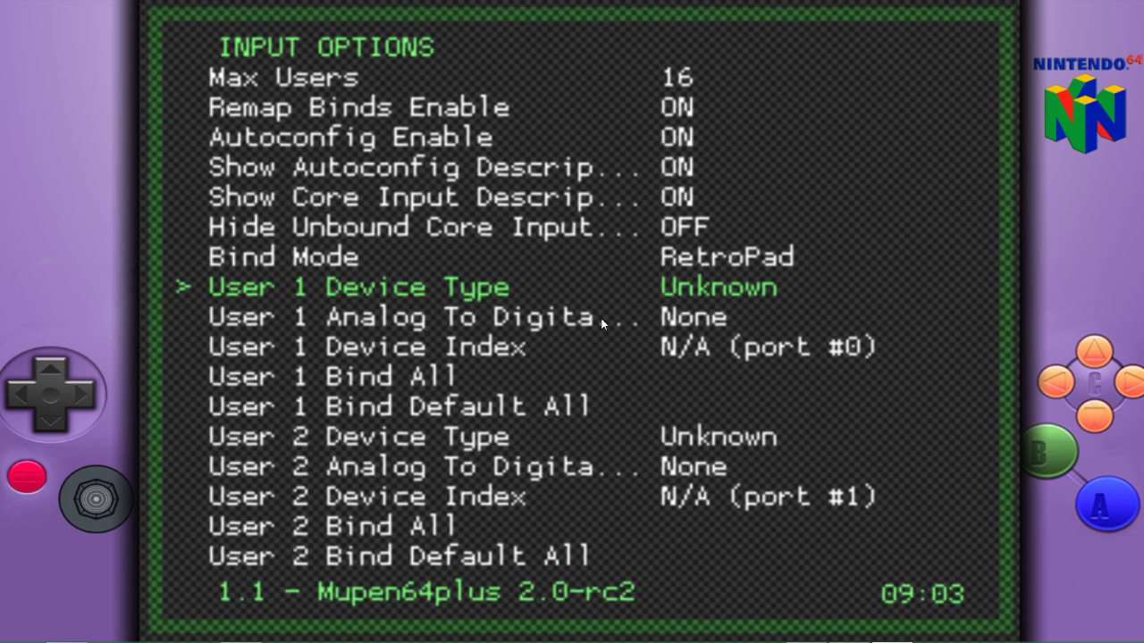
pyautogui.press('BackSpace')
pyautogui.press('BackSpace')
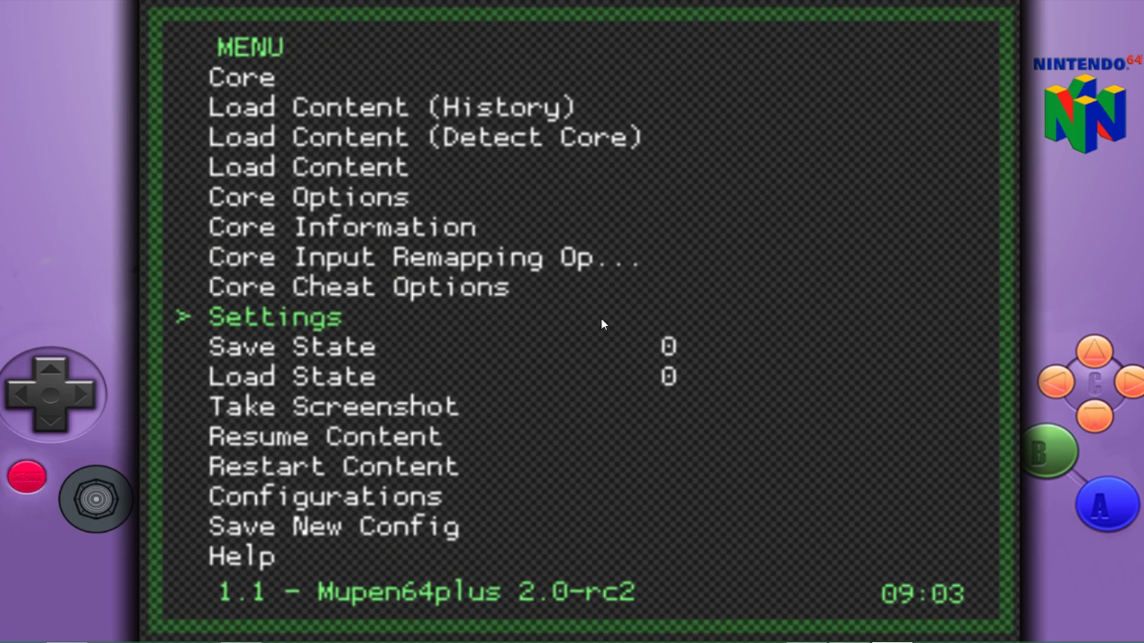
# Step: Close the RetroArch menu and resume Donkey Kong 64
pyautogui.press('Down')
pyautogui.press('Down')
pyautogui.press('Down')
pyautogui.press('Down')
pyautogui.press('Down')
pyautogui.press('Down')
pyautogui.press('Down')
pyautogui.press('Down')
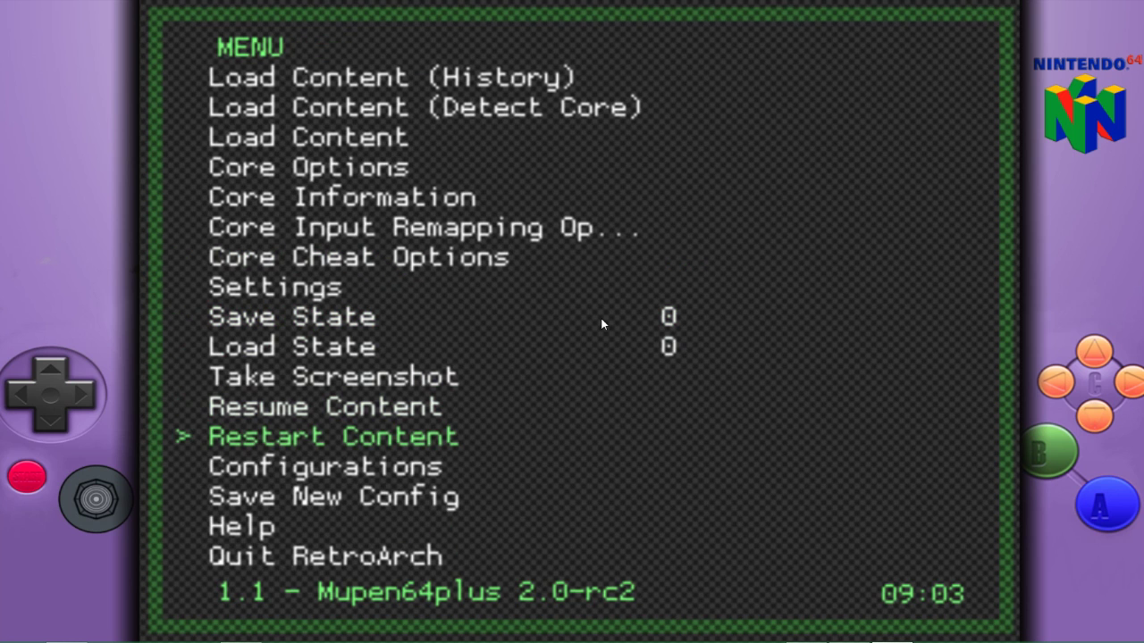
pyautogui.press('Up')
pyautogui.press('Up')
pyautogui.press('Up')
pyautogui.press('Up')
pyautogui.press('Up')
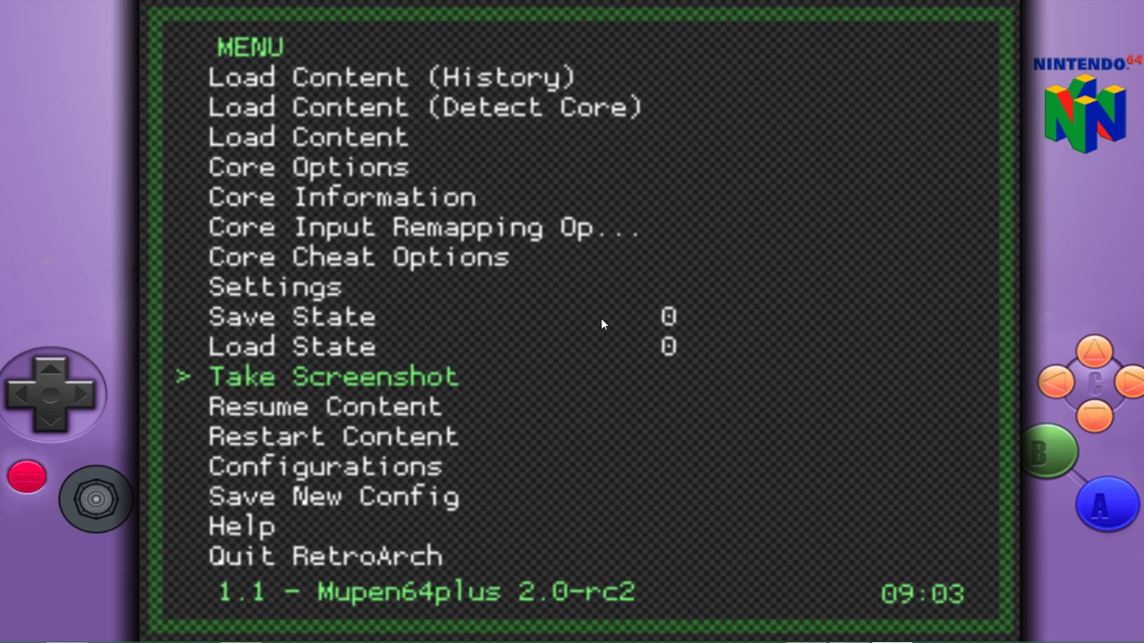
pyautogui.press('Return')
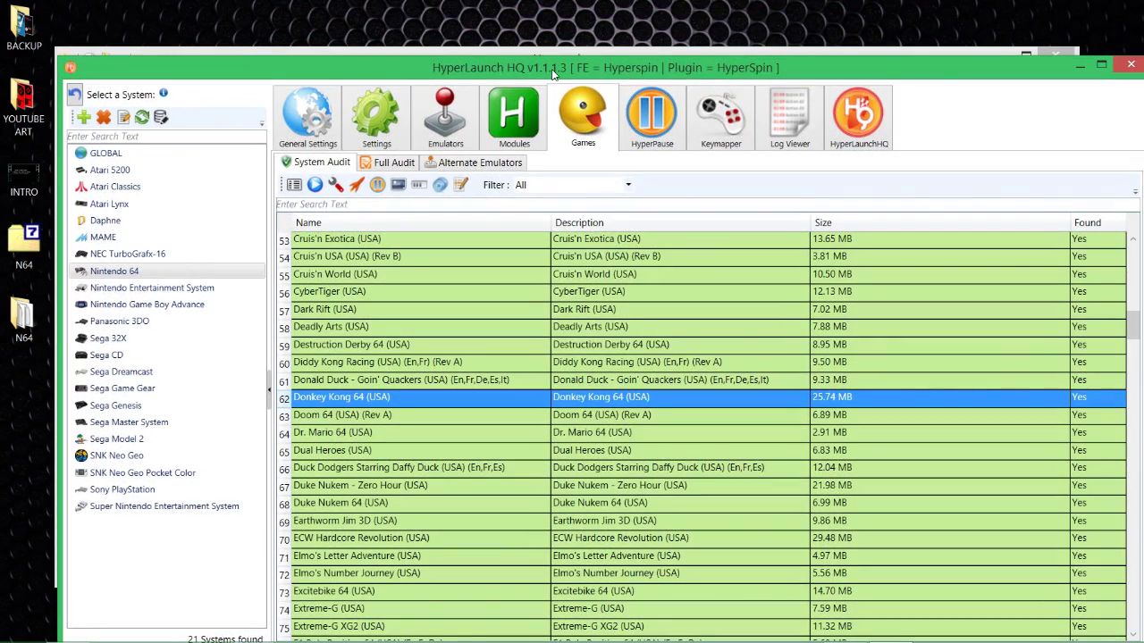
# Step: Move the HyperLaunch HQ window aside and minimize it to reveal the Hyperspin folder
pyautogui.moveTo(553, 21); pyautogui.dragTo(466, 70)
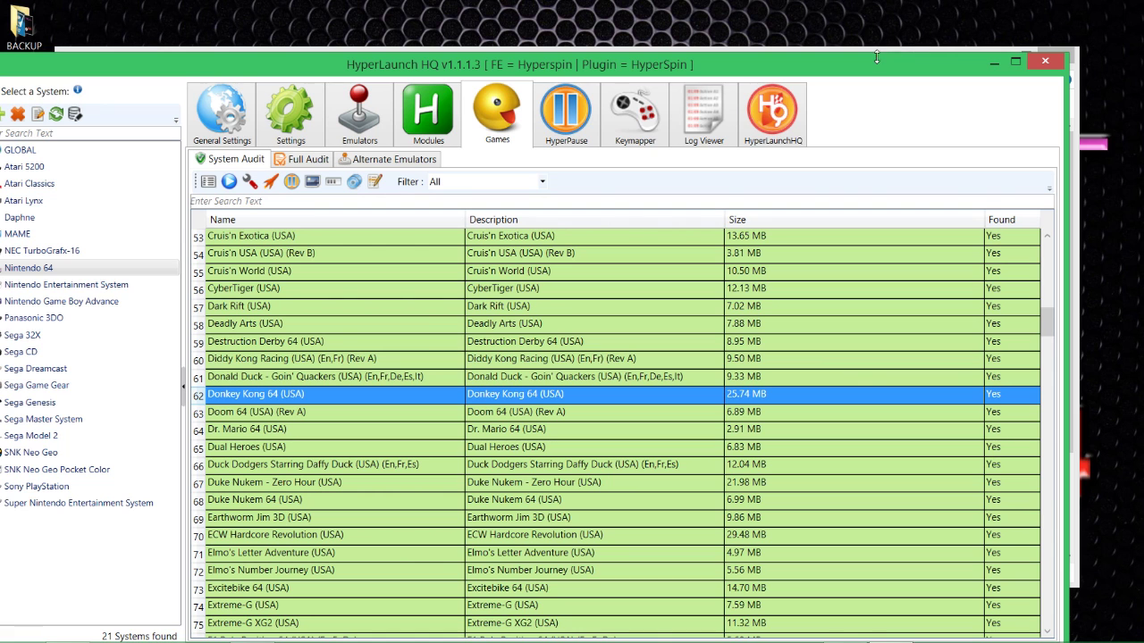
pyautogui.click(993, 63)
pyautogui.scroll(-3, 446, 375)
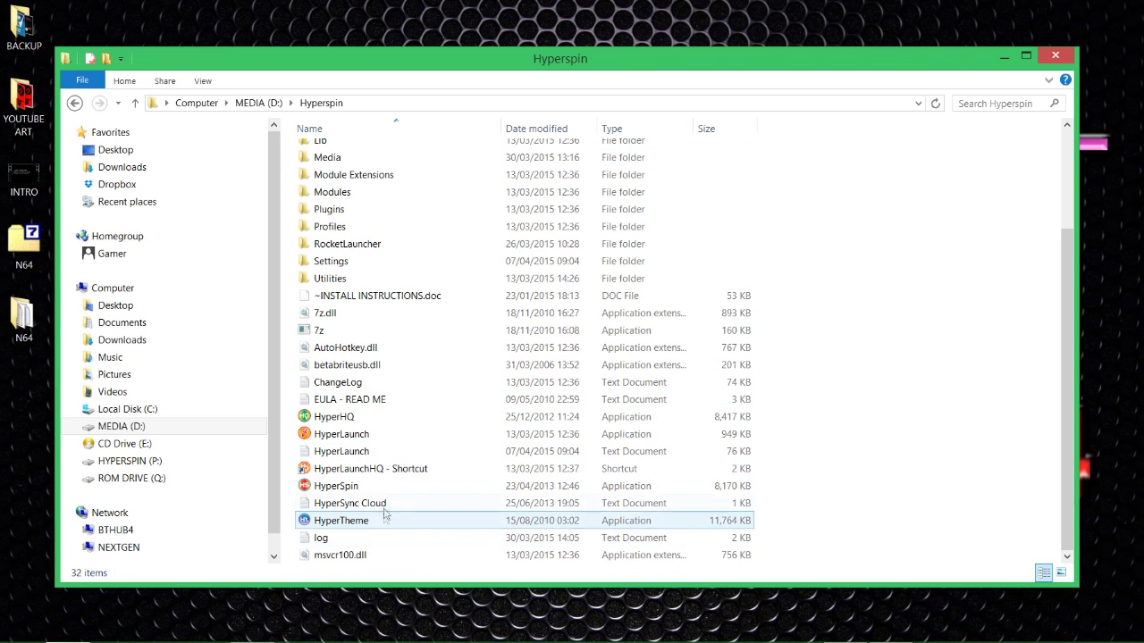
# Step: Launch HyperHQ from the Hyperspin folder and move its window to the right
pyautogui.doubleClick(497, 415)
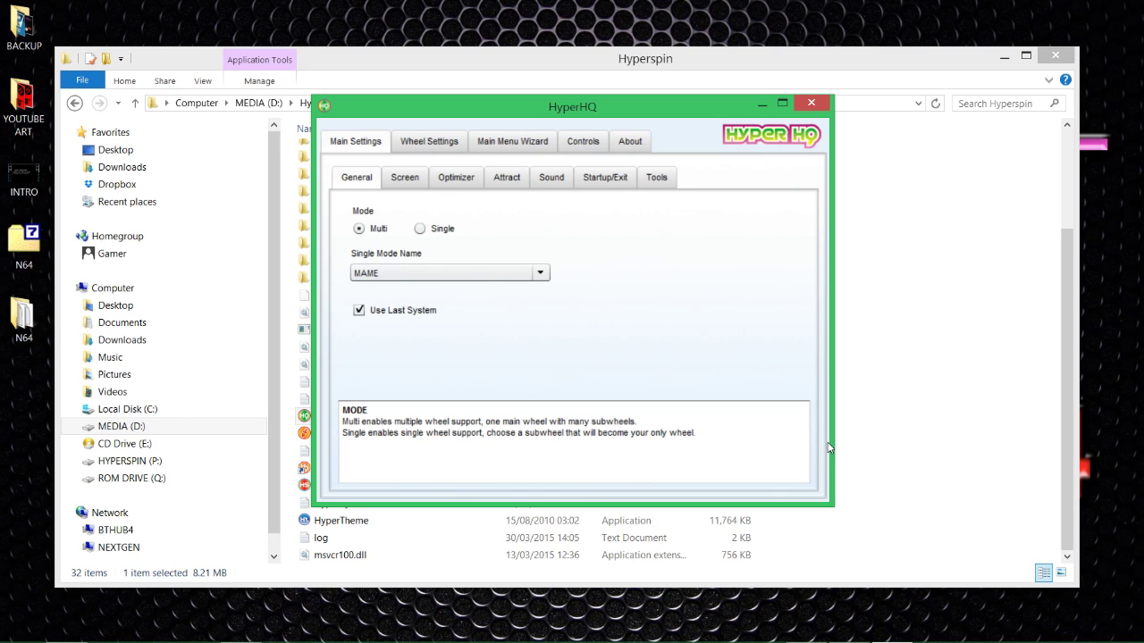
pyautogui.moveTo(462, 102); pyautogui.dragTo(548, 116)
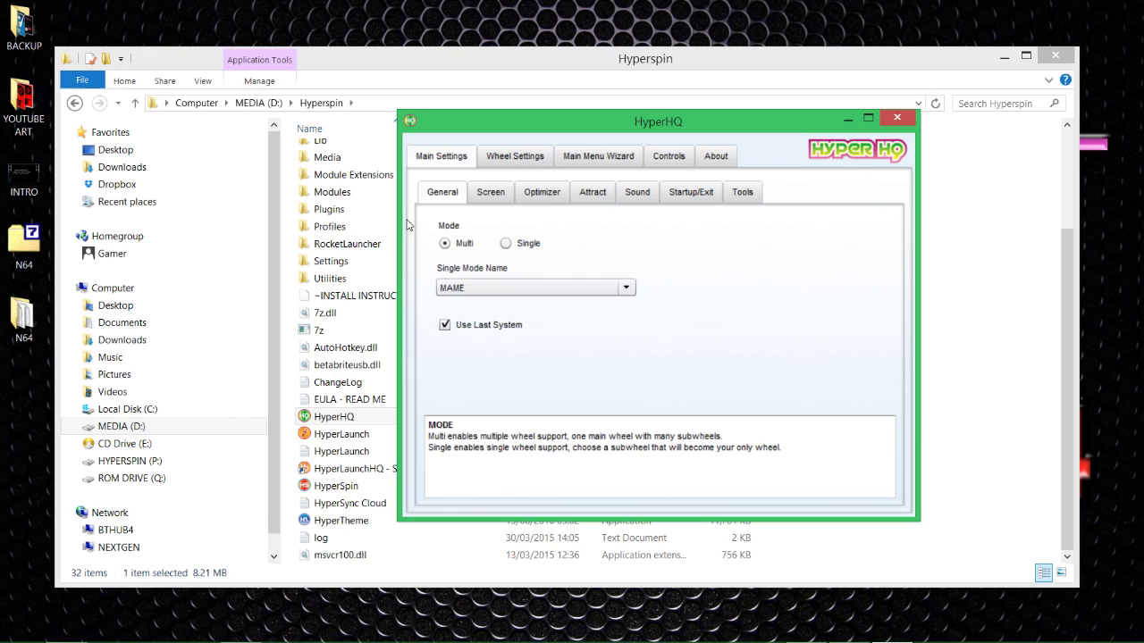
pyautogui.click(501, 157)
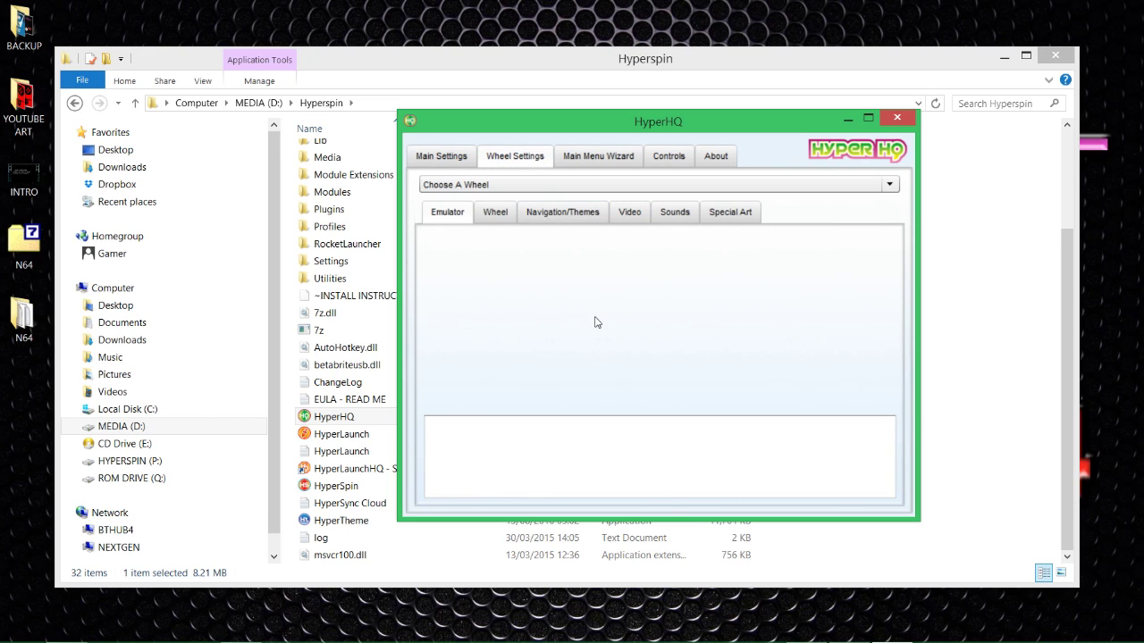
# Step: Choose the Nintendo 64 wheel in Wheel Settings and browse for its ROM path folder
pyautogui.click(466, 187)
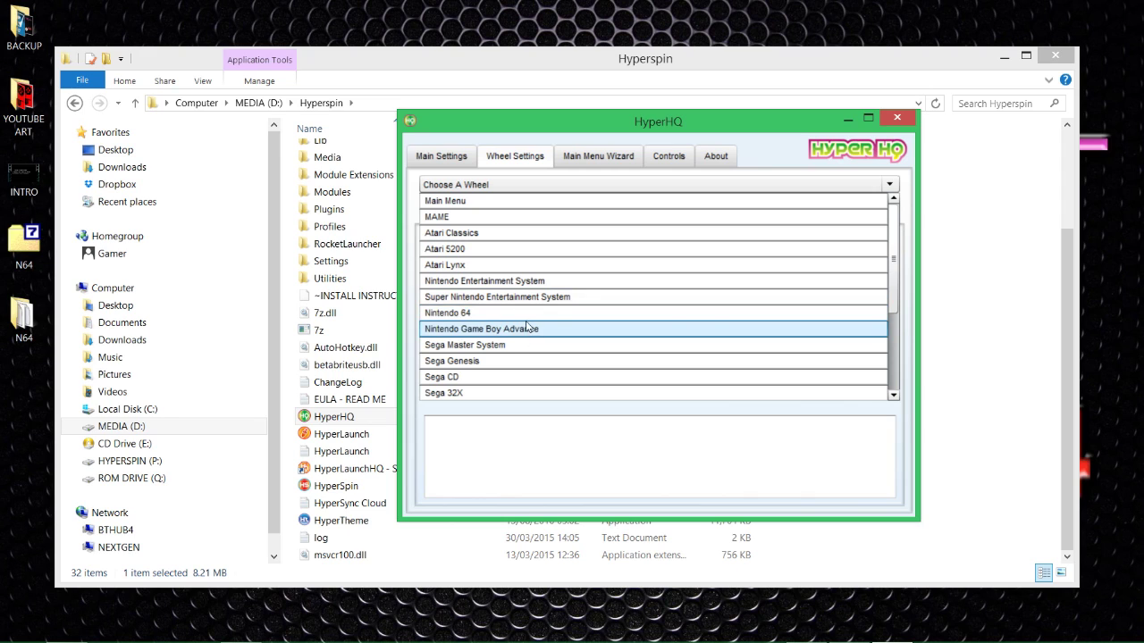
pyautogui.click(490, 315)
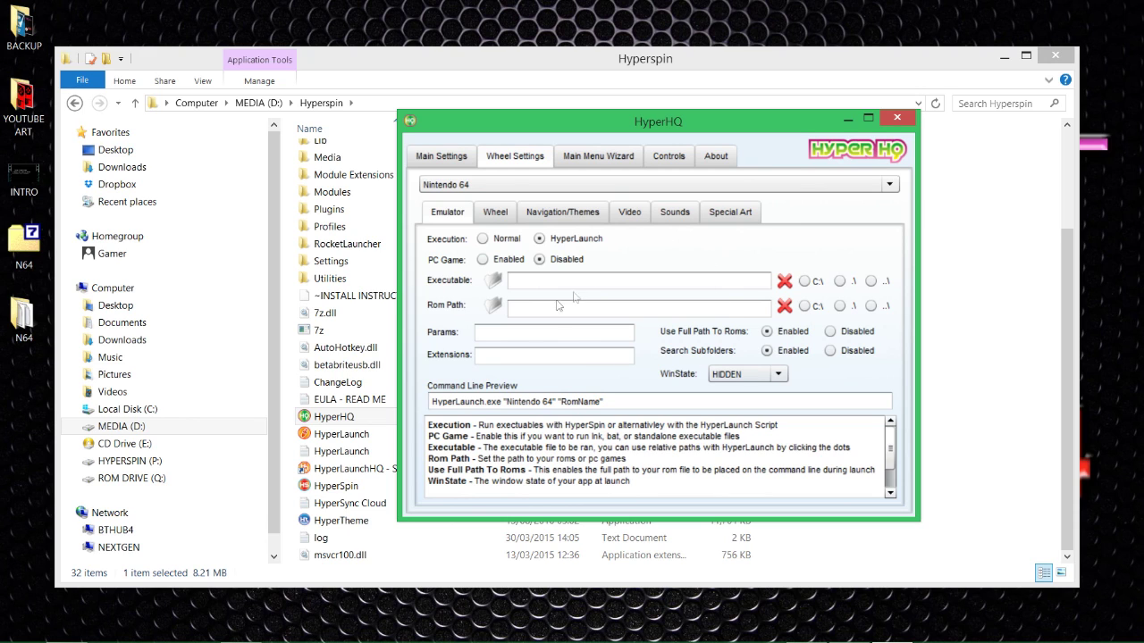
pyautogui.click(490, 308)
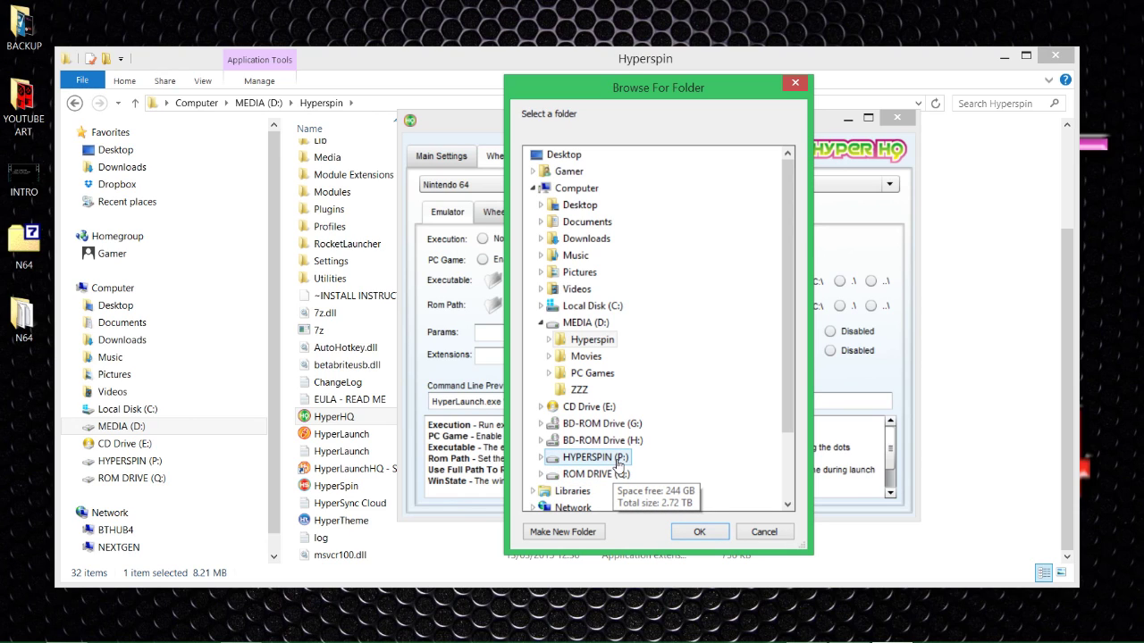
# Step: Set the Nintendo 64 ROM path to P:\ROMs\Nintendo - Nintendo 64\
pyautogui.click(618, 460)
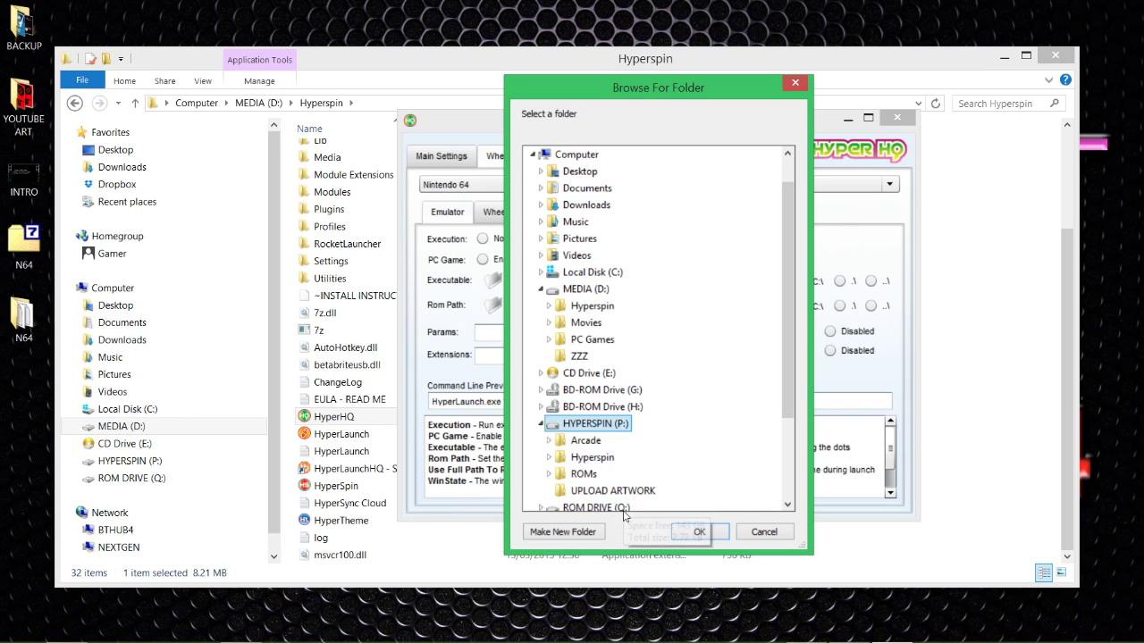
pyautogui.doubleClick(583, 474)
pyautogui.scroll(-16, 648, 386)
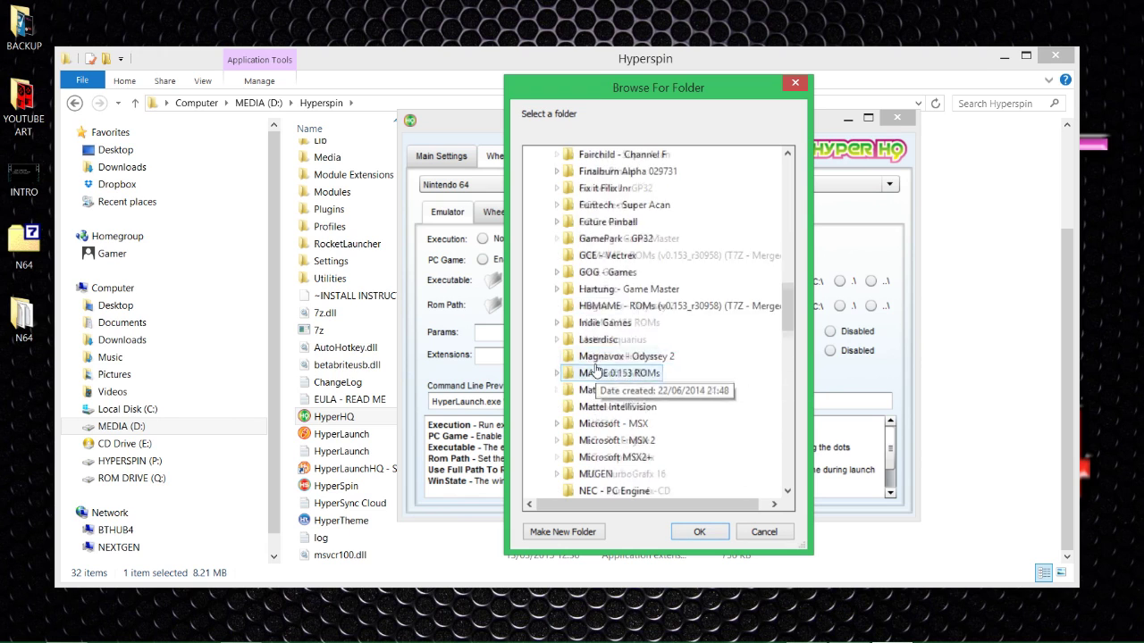
pyautogui.click(670, 323)
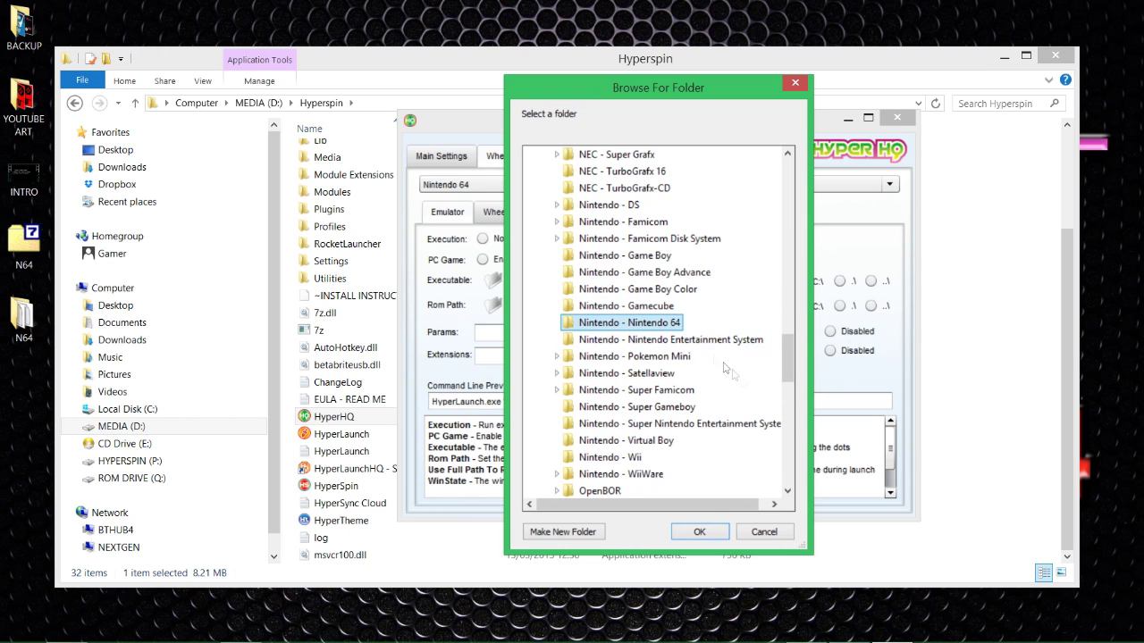
pyautogui.click(699, 533)
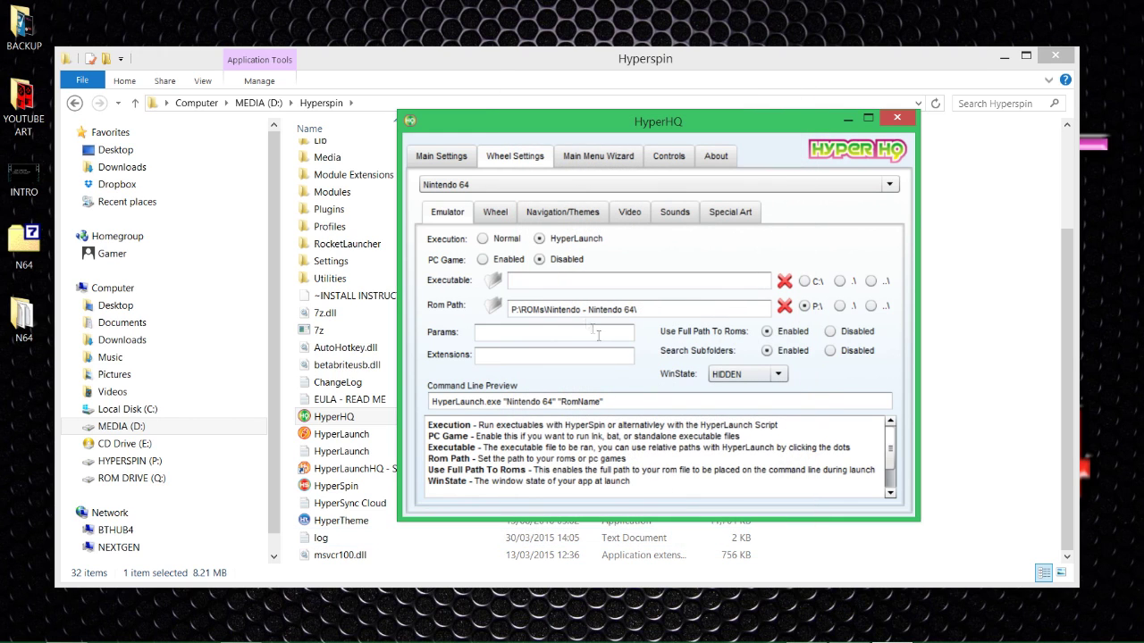
# Step: Enter 7z,rar,zip as the Nintendo 64 accepted ROM extensions
pyautogui.click(537, 357)
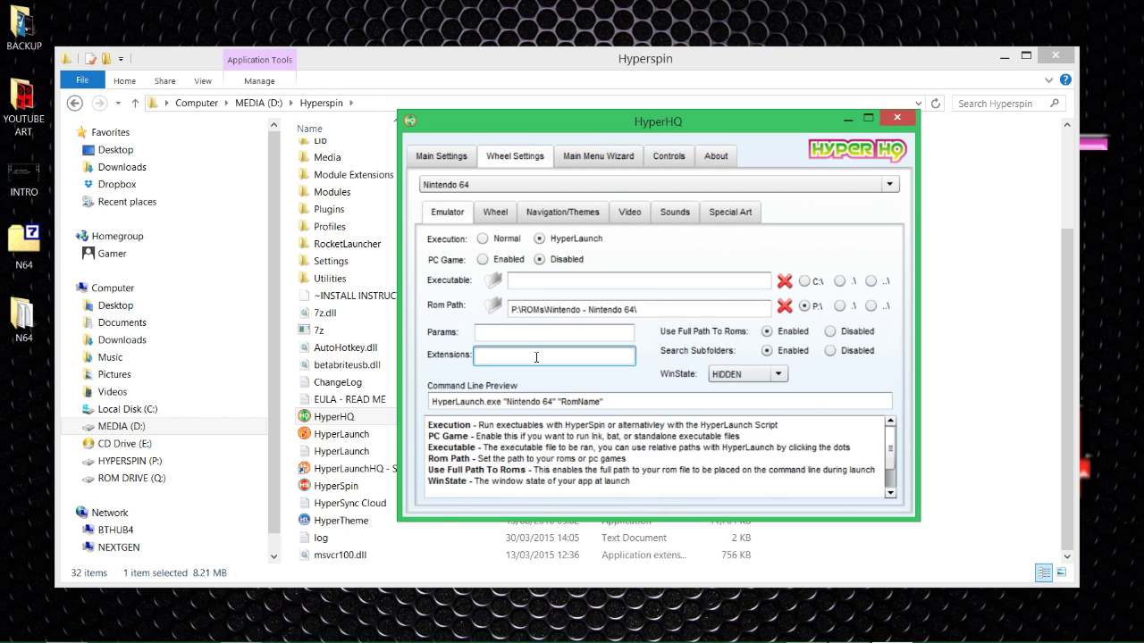
pyautogui.write('7z,rar,zip')
# Step: Make the Nintendo 64 wheel vertical with alpha set to 0
pyautogui.click(497, 211)
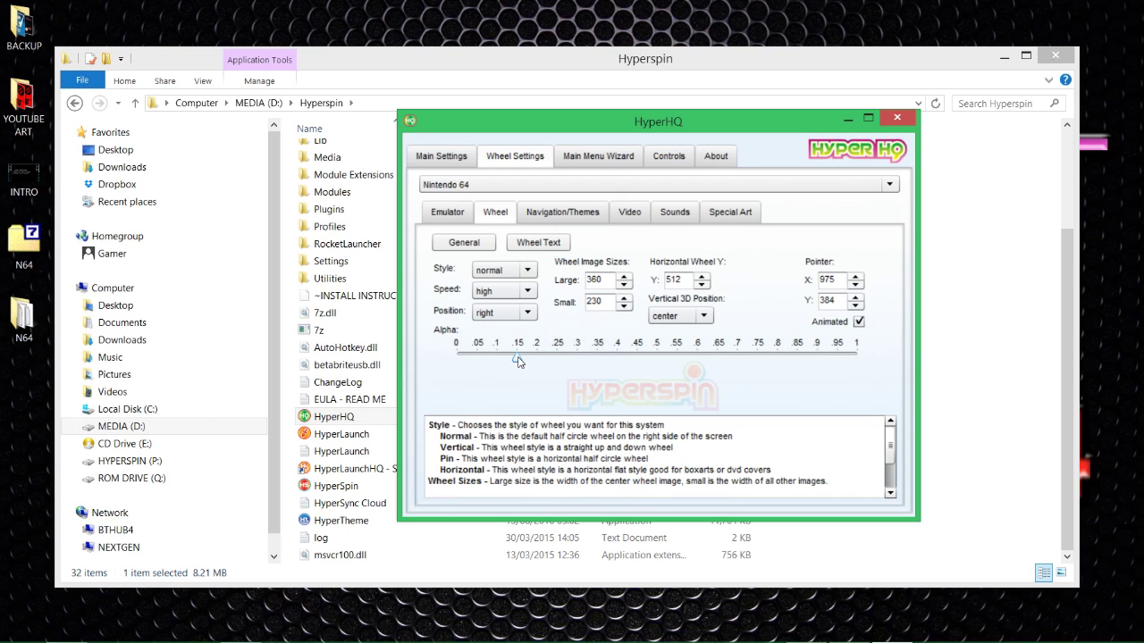
pyautogui.moveTo(517, 359); pyautogui.dragTo(430, 377)
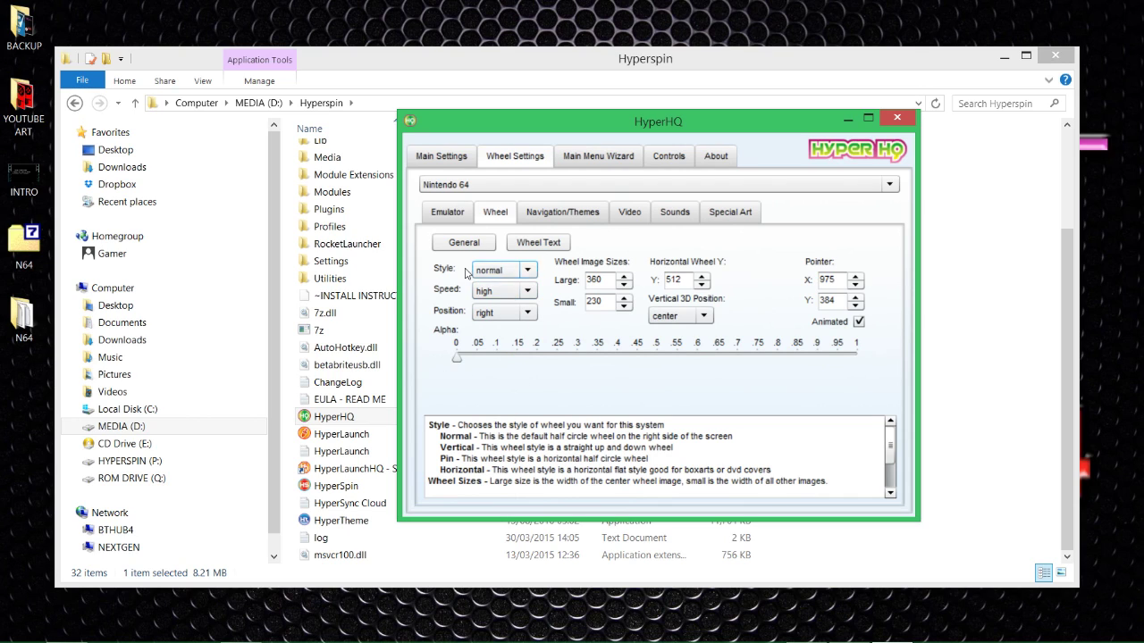
pyautogui.click(529, 271)
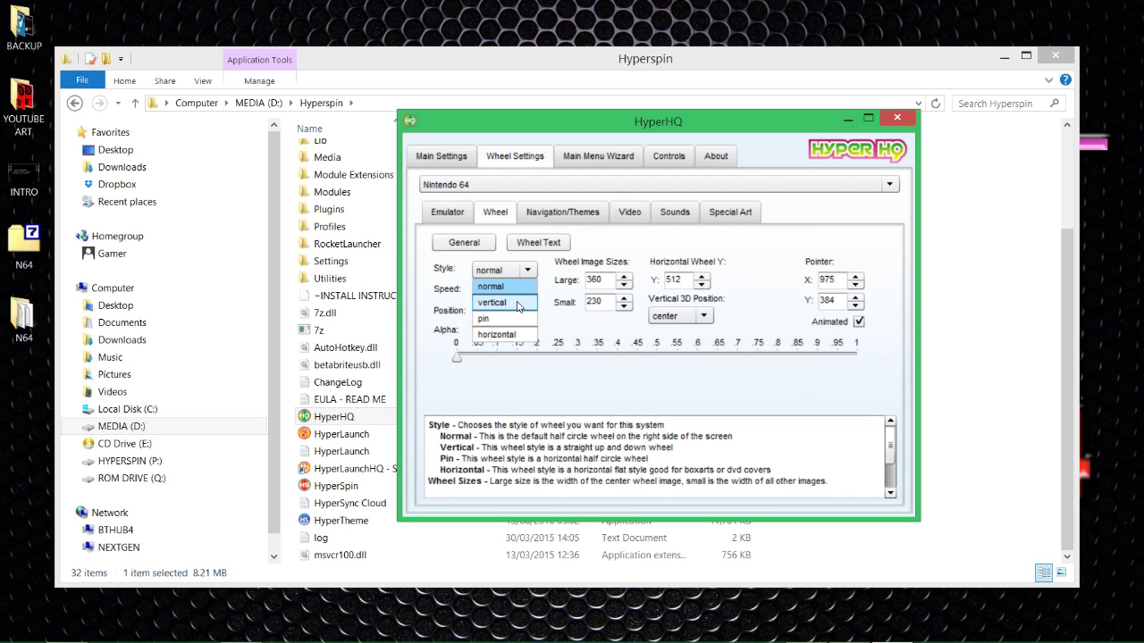
pyautogui.click(500, 300)
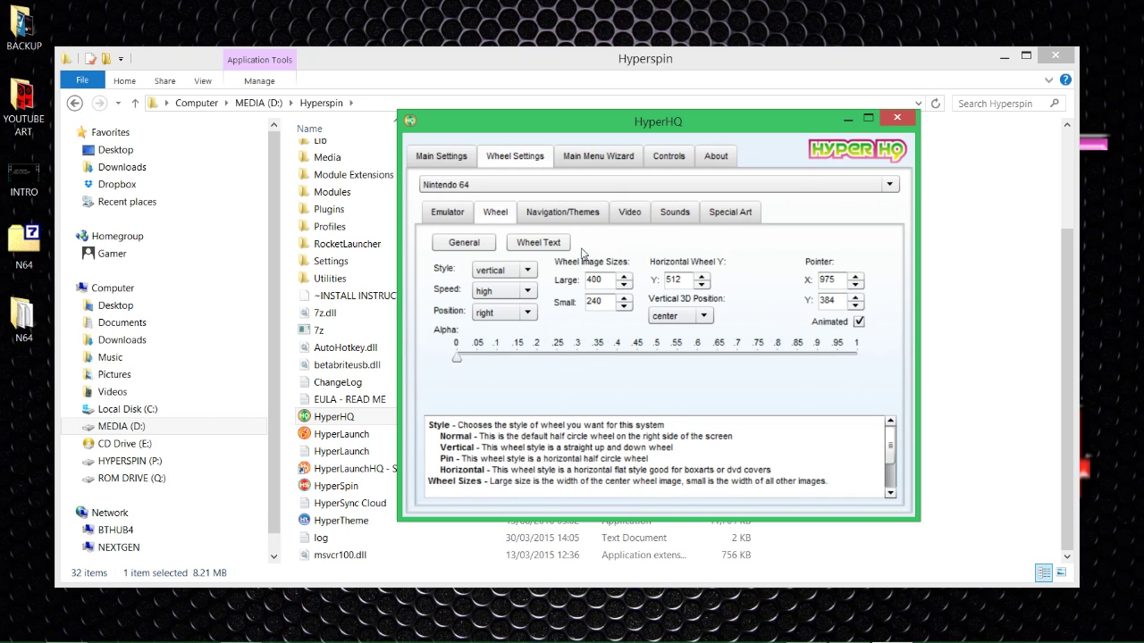
pyautogui.click(555, 214)
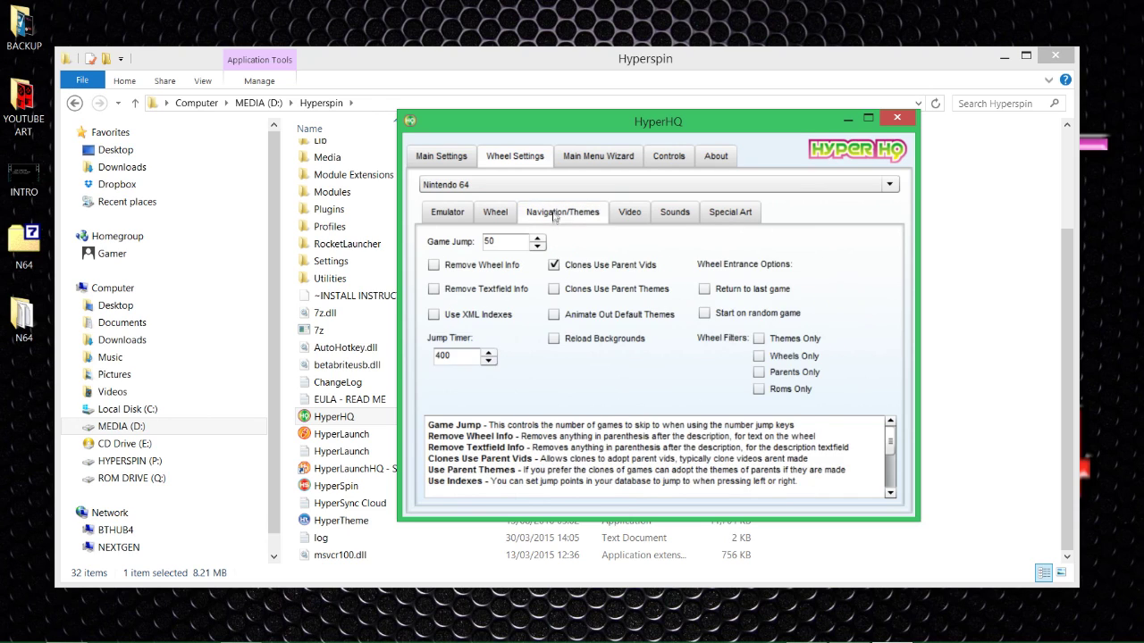
# Step: Enable Roms Only, Wheels Only, Return to last game and Remove Textfield Info
pyautogui.click(759, 390)
pyautogui.click(763, 356)
pyautogui.click(705, 290)
pyautogui.click(434, 290)
pyautogui.click(635, 219)
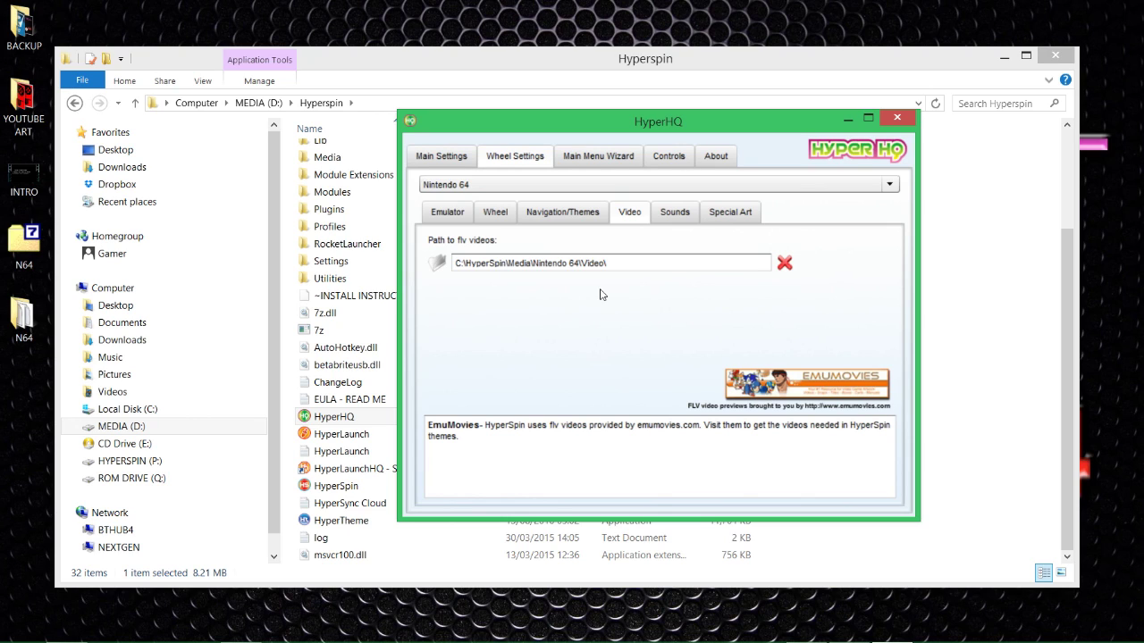
# Step: Turn off wheel game sounds while keeping the wheel click sound enabled
pyautogui.click(667, 216)
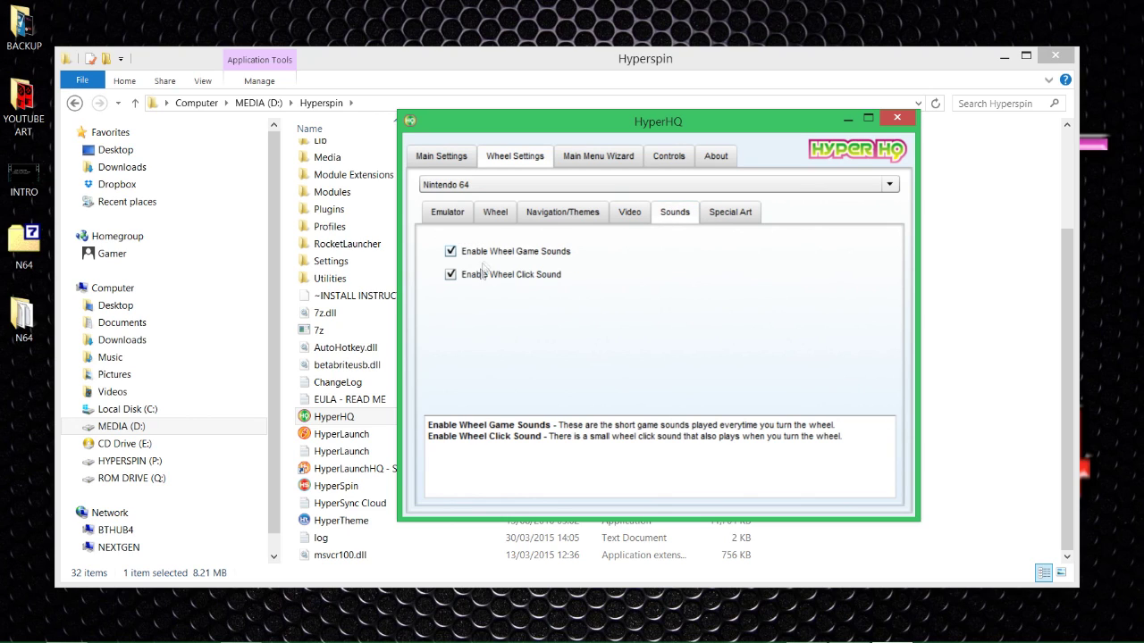
pyautogui.click(451, 253)
pyautogui.click(721, 220)
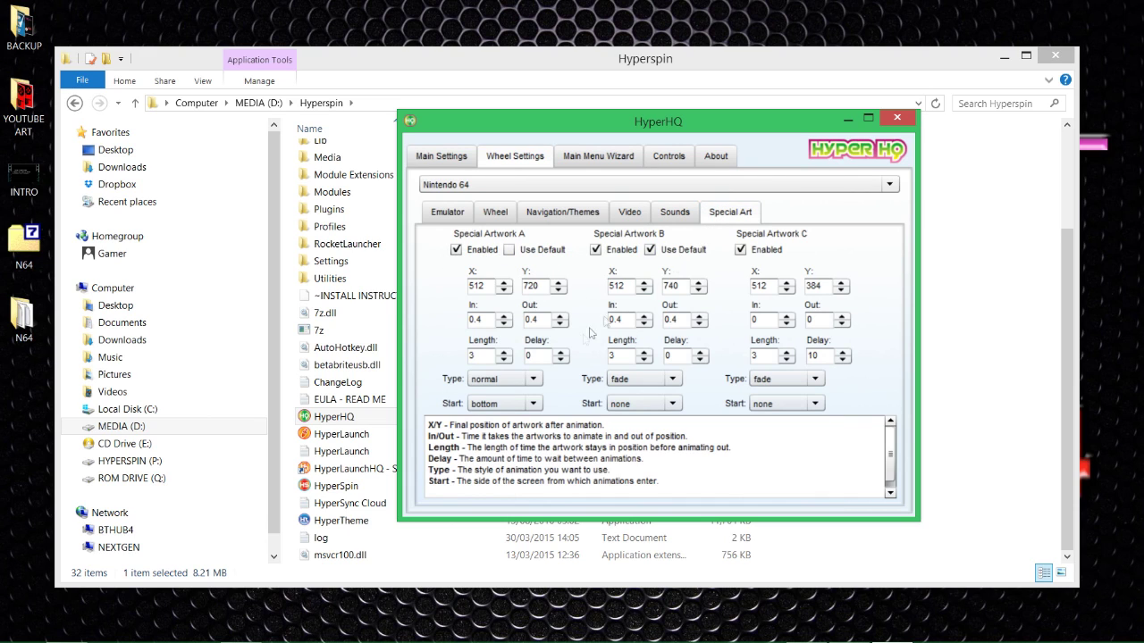
# Step: Disable Special Artworks A and C and stop B using default artwork
pyautogui.click(455, 252)
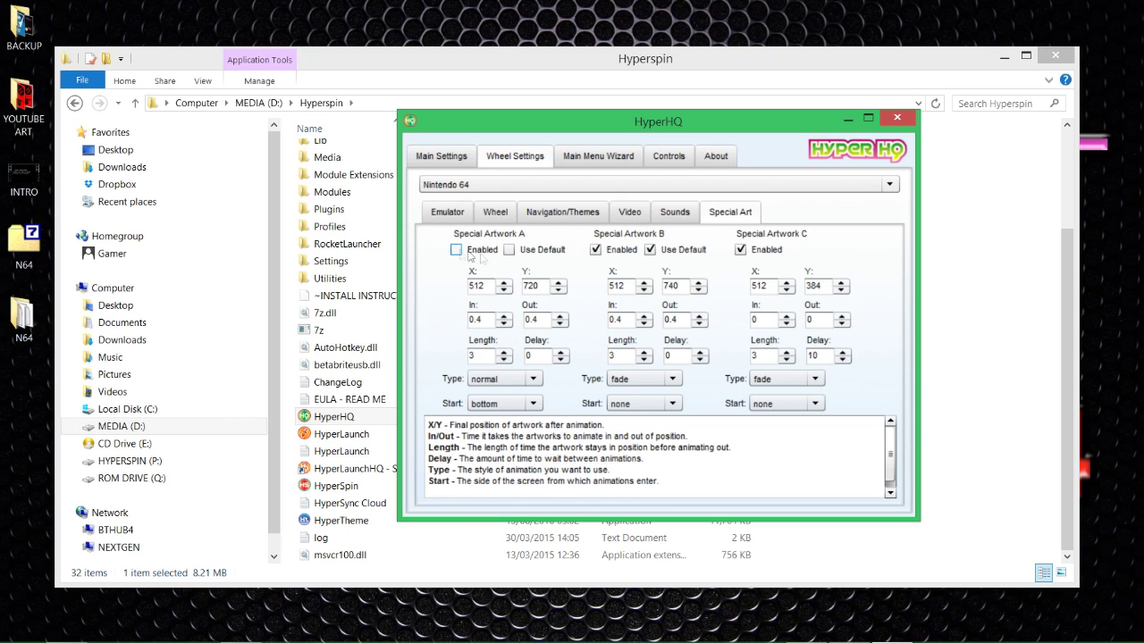
pyautogui.click(650, 250)
pyautogui.click(740, 250)
# Step: Set Special Artwork B to X 500, Y 384, In 1, Out 1, Delay 3
pyautogui.moveTo(630, 288); pyautogui.dragTo(554, 288)
pyautogui.write('500')
pyautogui.moveTo(681, 288); pyautogui.dragTo(643, 293)
pyautogui.write('384')
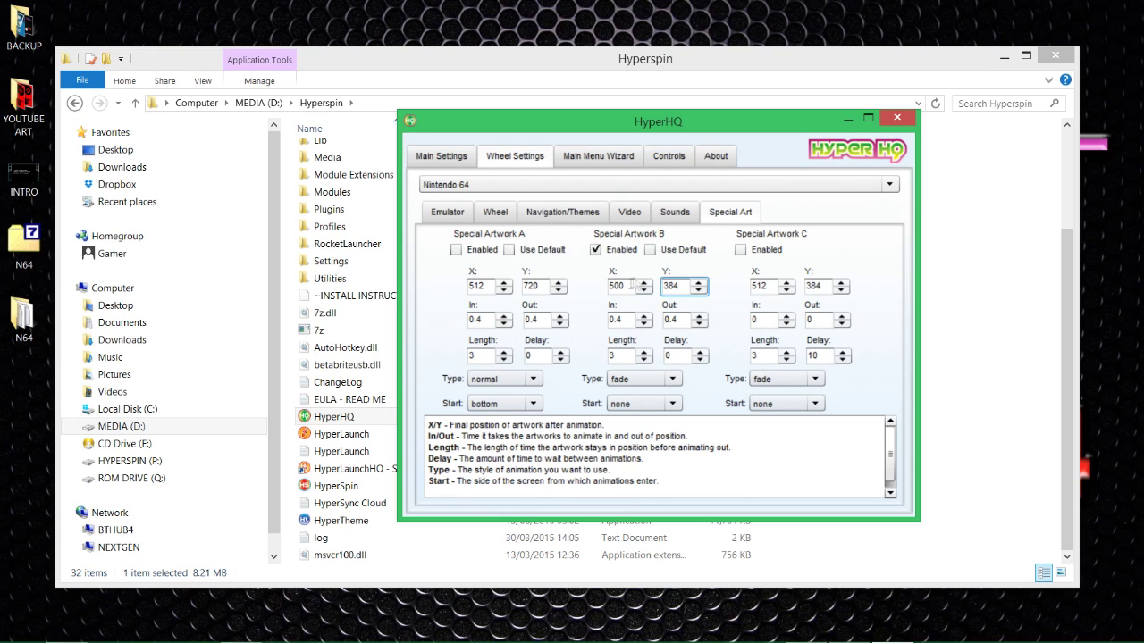
pyautogui.moveTo(631, 320); pyautogui.dragTo(613, 322)
pyautogui.write('1')
pyautogui.moveTo(685, 320); pyautogui.dragTo(665, 356)
pyautogui.write('1')
pyautogui.write('3')
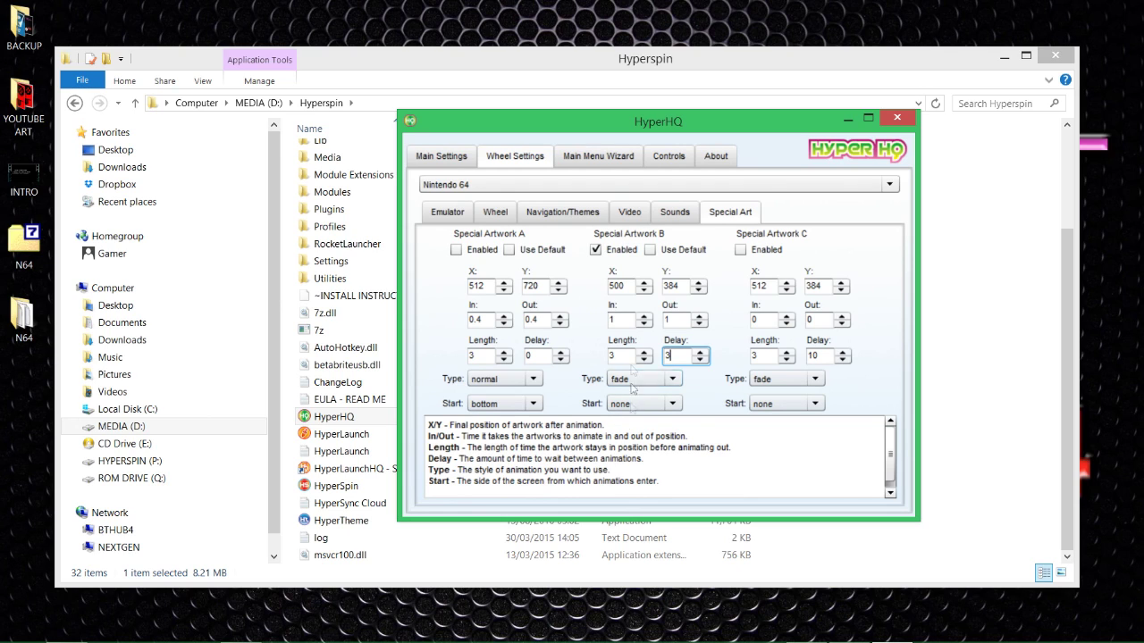
# Step: Review the Emulator, Wheel, Navigation/Themes, Video and Sounds pages, ending on Emulator
pyautogui.click(453, 213)
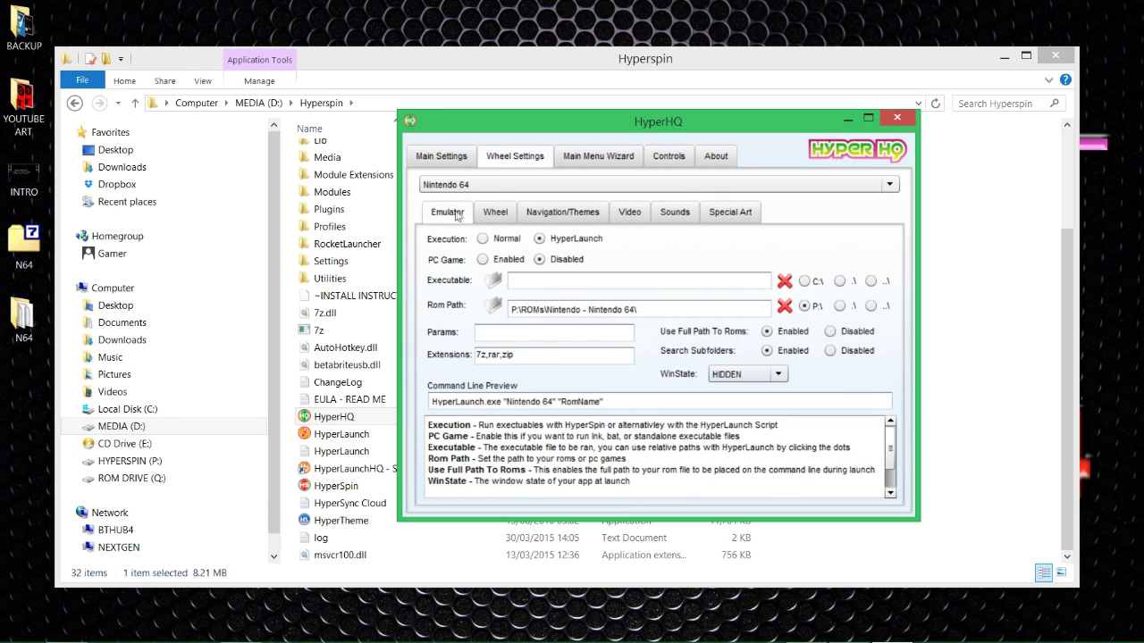
pyautogui.click(496, 214)
pyautogui.click(550, 214)
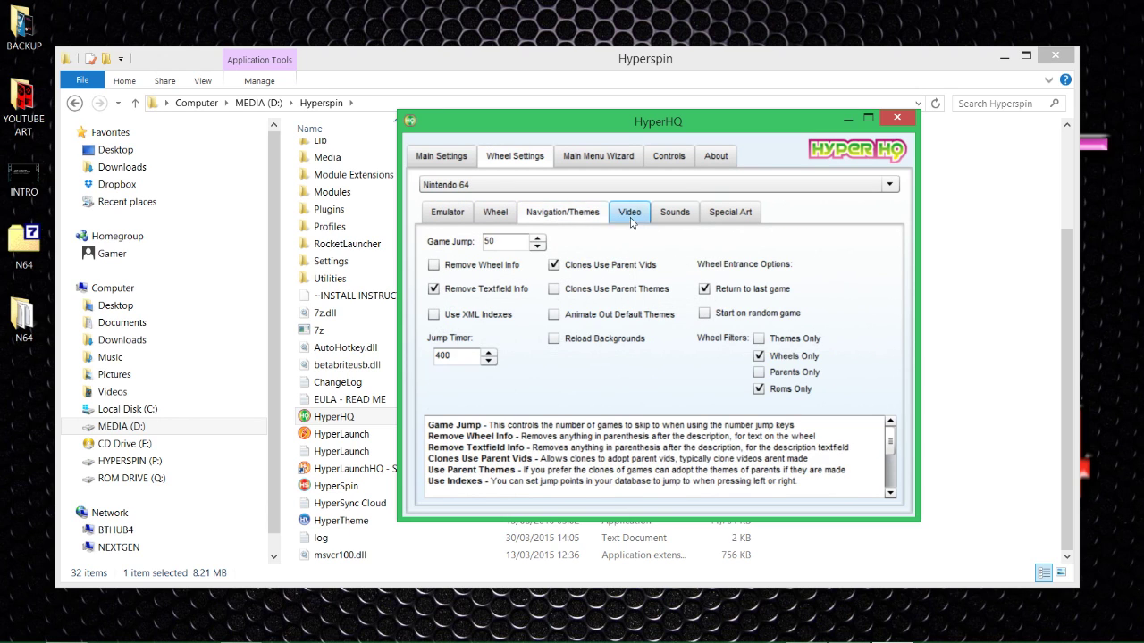
pyautogui.click(630, 215)
pyautogui.click(675, 216)
pyautogui.click(630, 215)
pyautogui.click(536, 216)
pyautogui.click(482, 217)
pyautogui.click(452, 217)
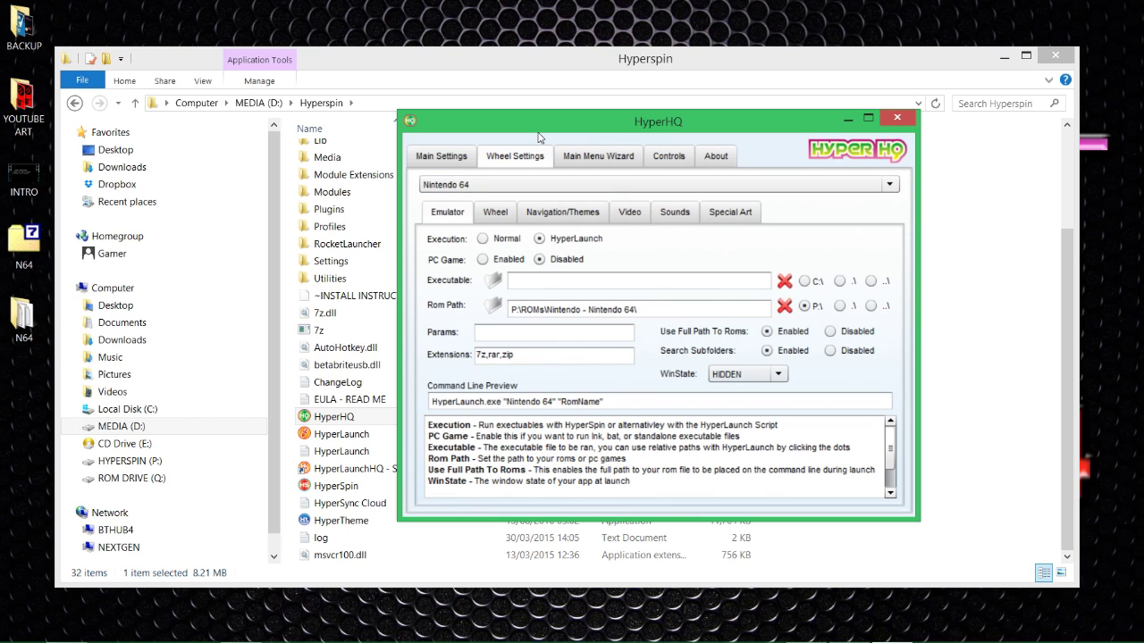
# Step: Move the HyperHQ window aside and close it
pyautogui.moveTo(550, 126); pyautogui.dragTo(515, 129)
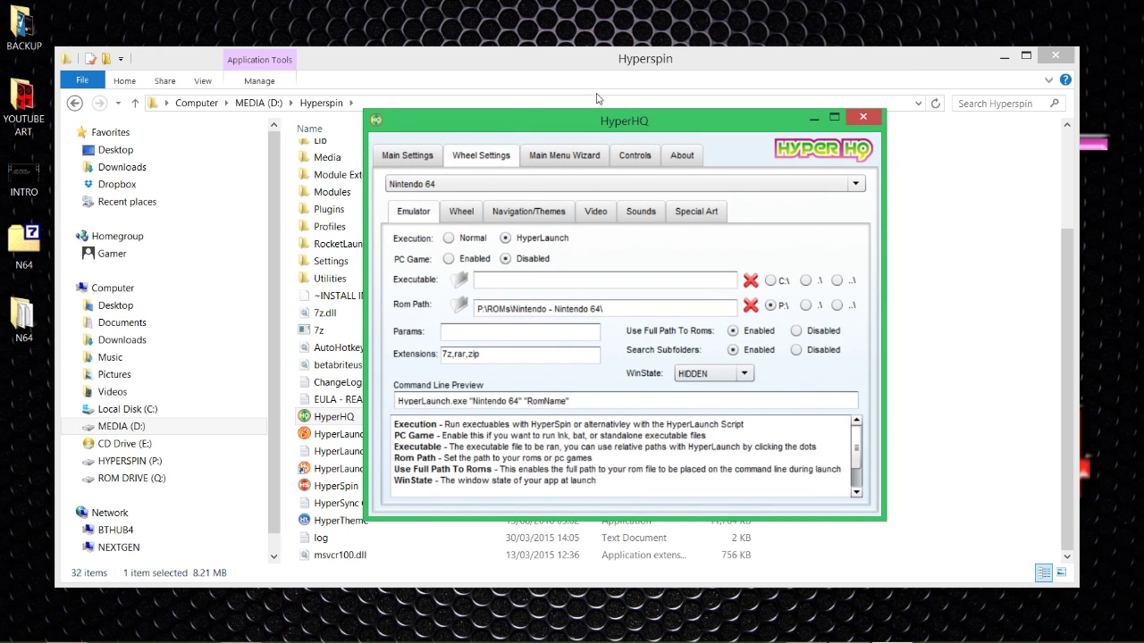
pyautogui.moveTo(678, 119); pyautogui.dragTo(784, 108)
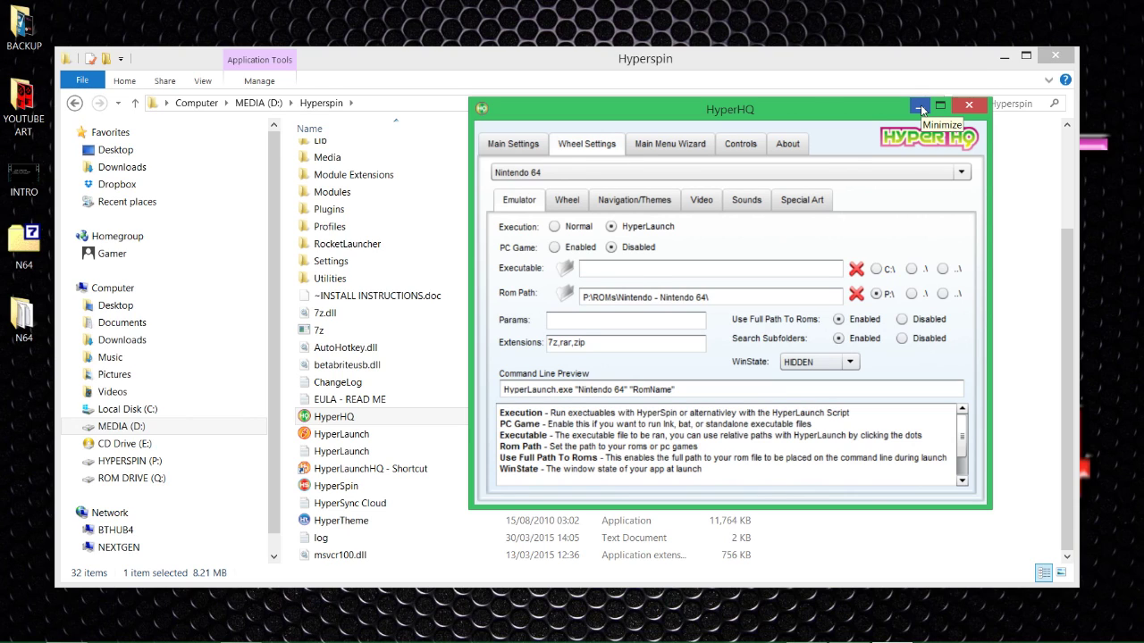
pyautogui.click(970, 106)
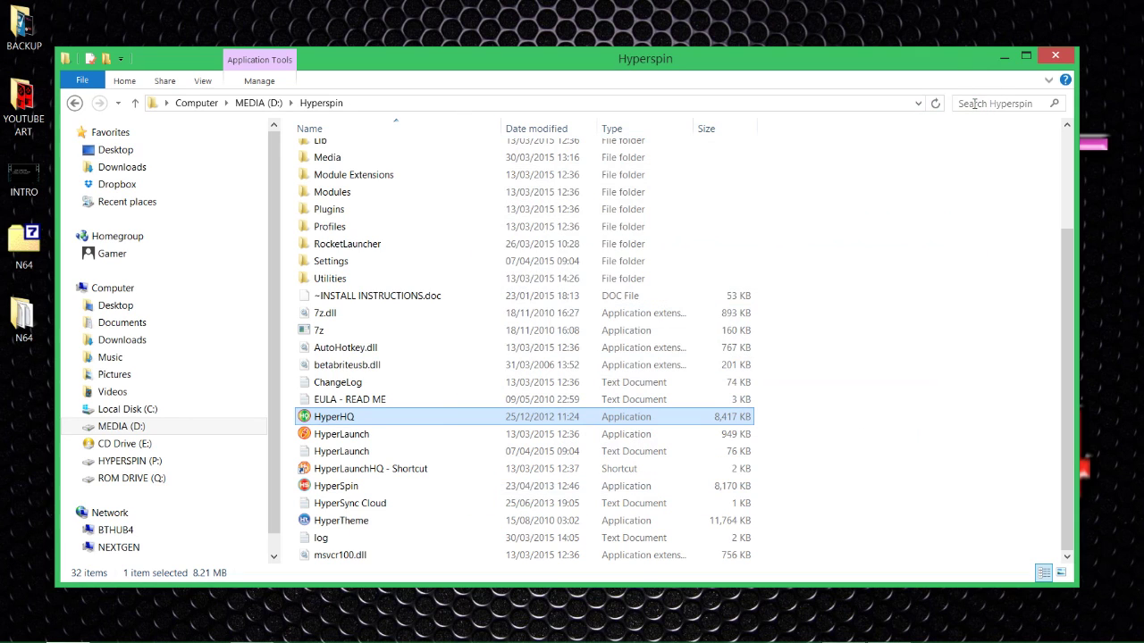
# Step: Launch HyperSpin.exe from the Hyperspin folder
pyautogui.doubleClick(336, 490)
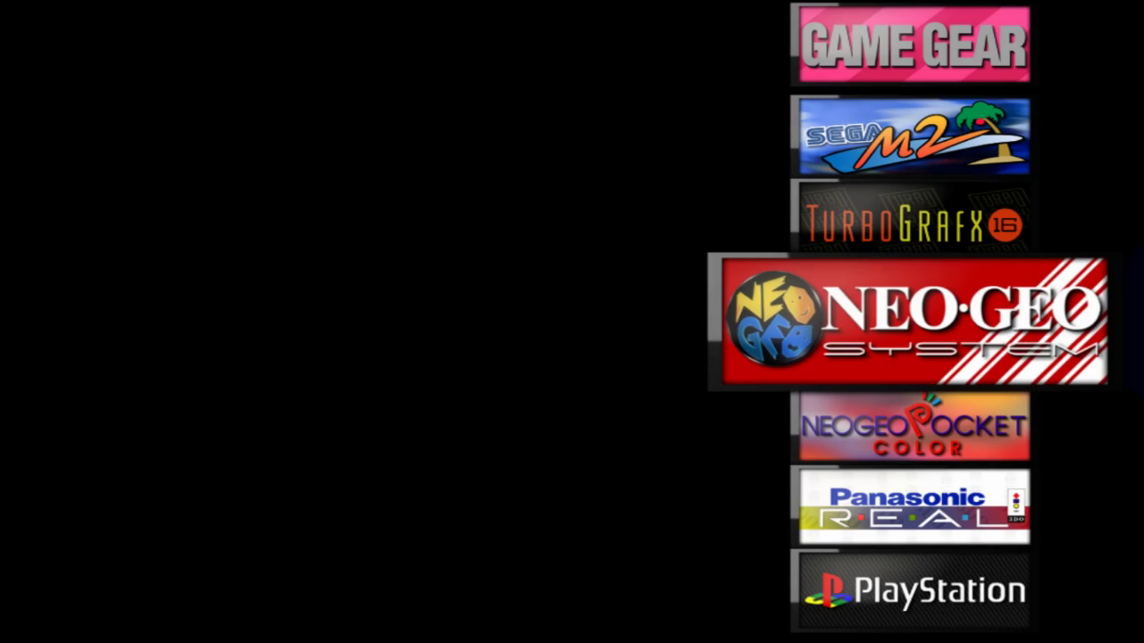
# Step: Spin the HyperSpin system wheel to Nintendo 64 and enter its game list
pyautogui.press('Up')
pyautogui.press('Up')
pyautogui.press('Up')
pyautogui.press('Up')
pyautogui.press('Up')
pyautogui.press('Up')
pyautogui.press('Up')
pyautogui.press('Up')
pyautogui.press('Up')
pyautogui.press('Up')
pyautogui.press('Up')
pyautogui.press('Up')
pyautogui.press('Up')
pyautogui.press('Down')
pyautogui.press('Down')
pyautogui.press('Down')
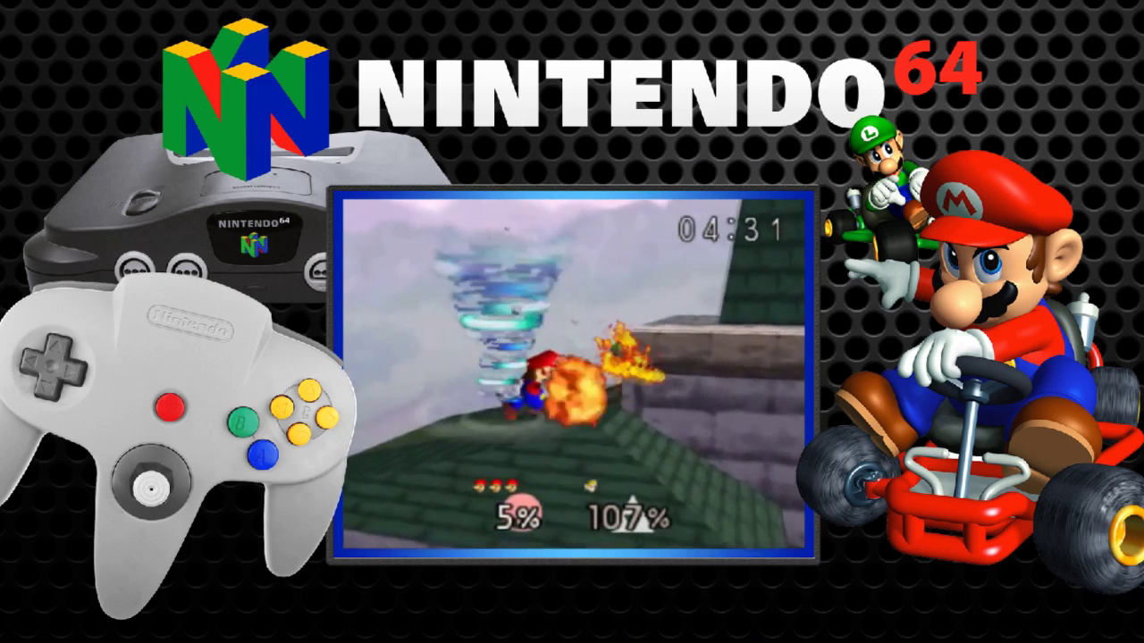
pyautogui.press('Return')
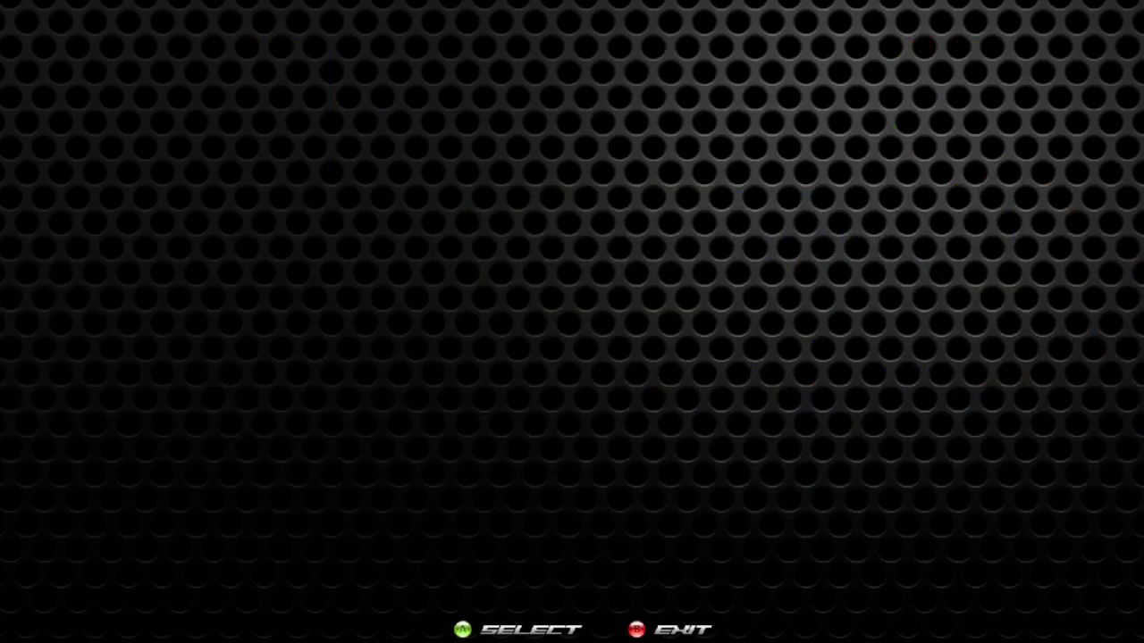